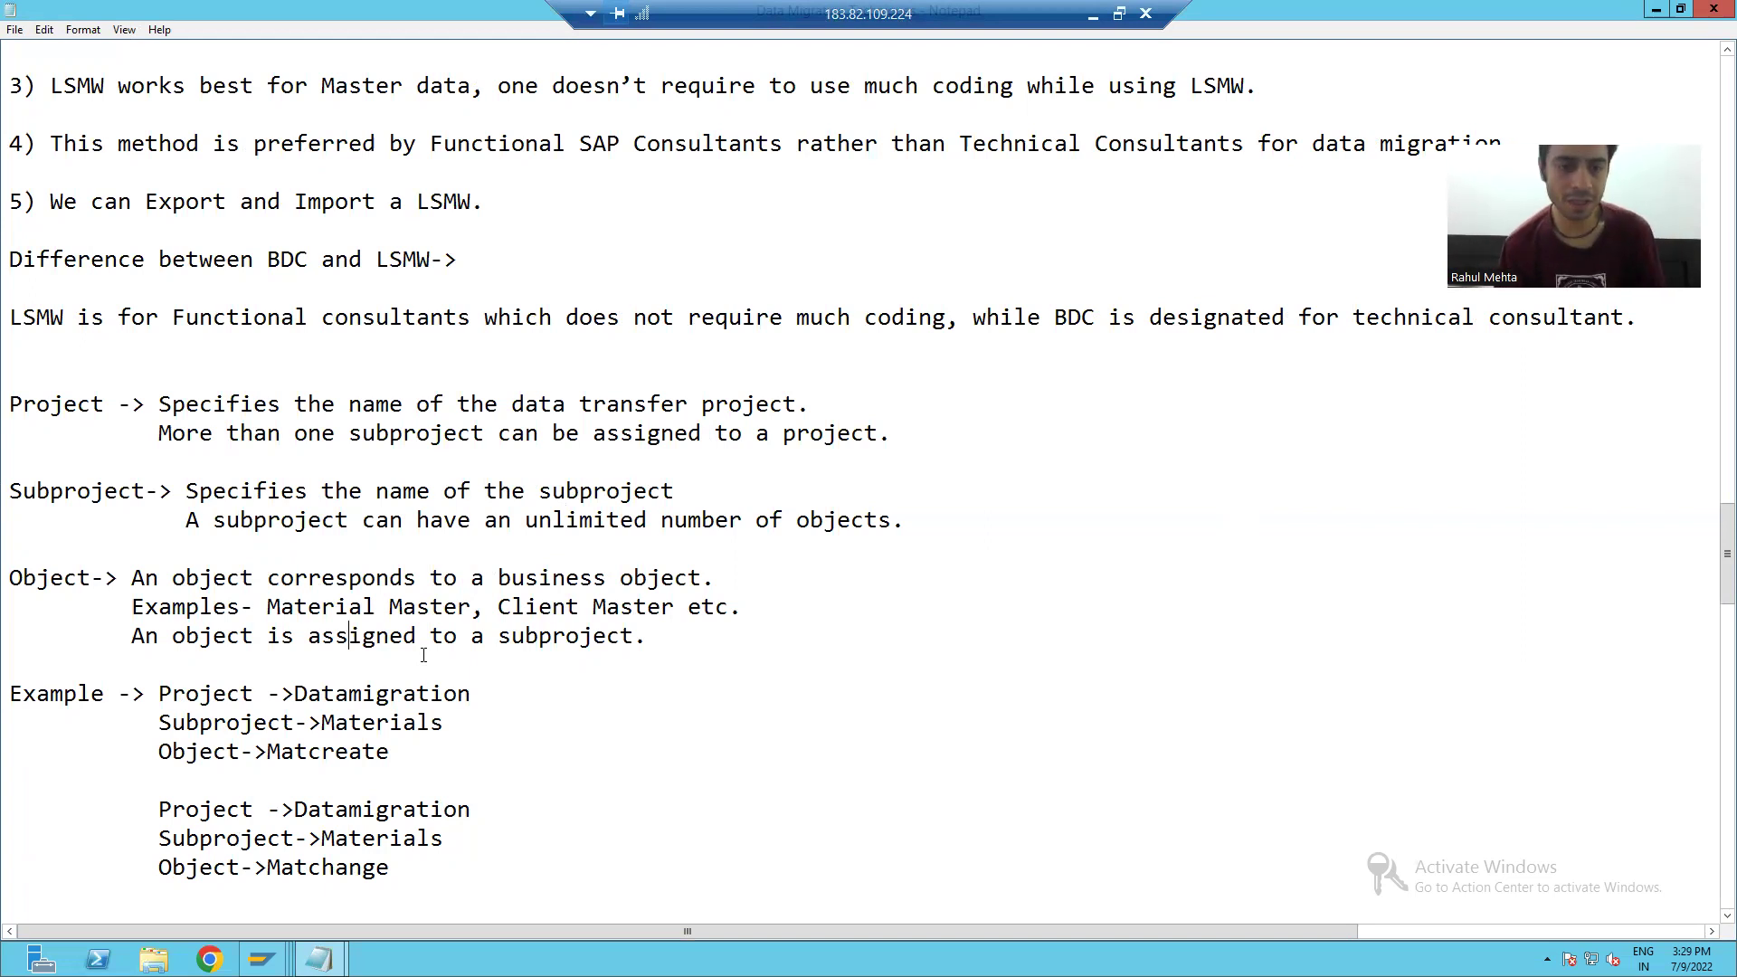
Step: Reopen the LSMW start screen with /nlsmw, showing PROJECT_36, SUB_PROJECT36 and OBJECT_36
mouse_move(262, 959)
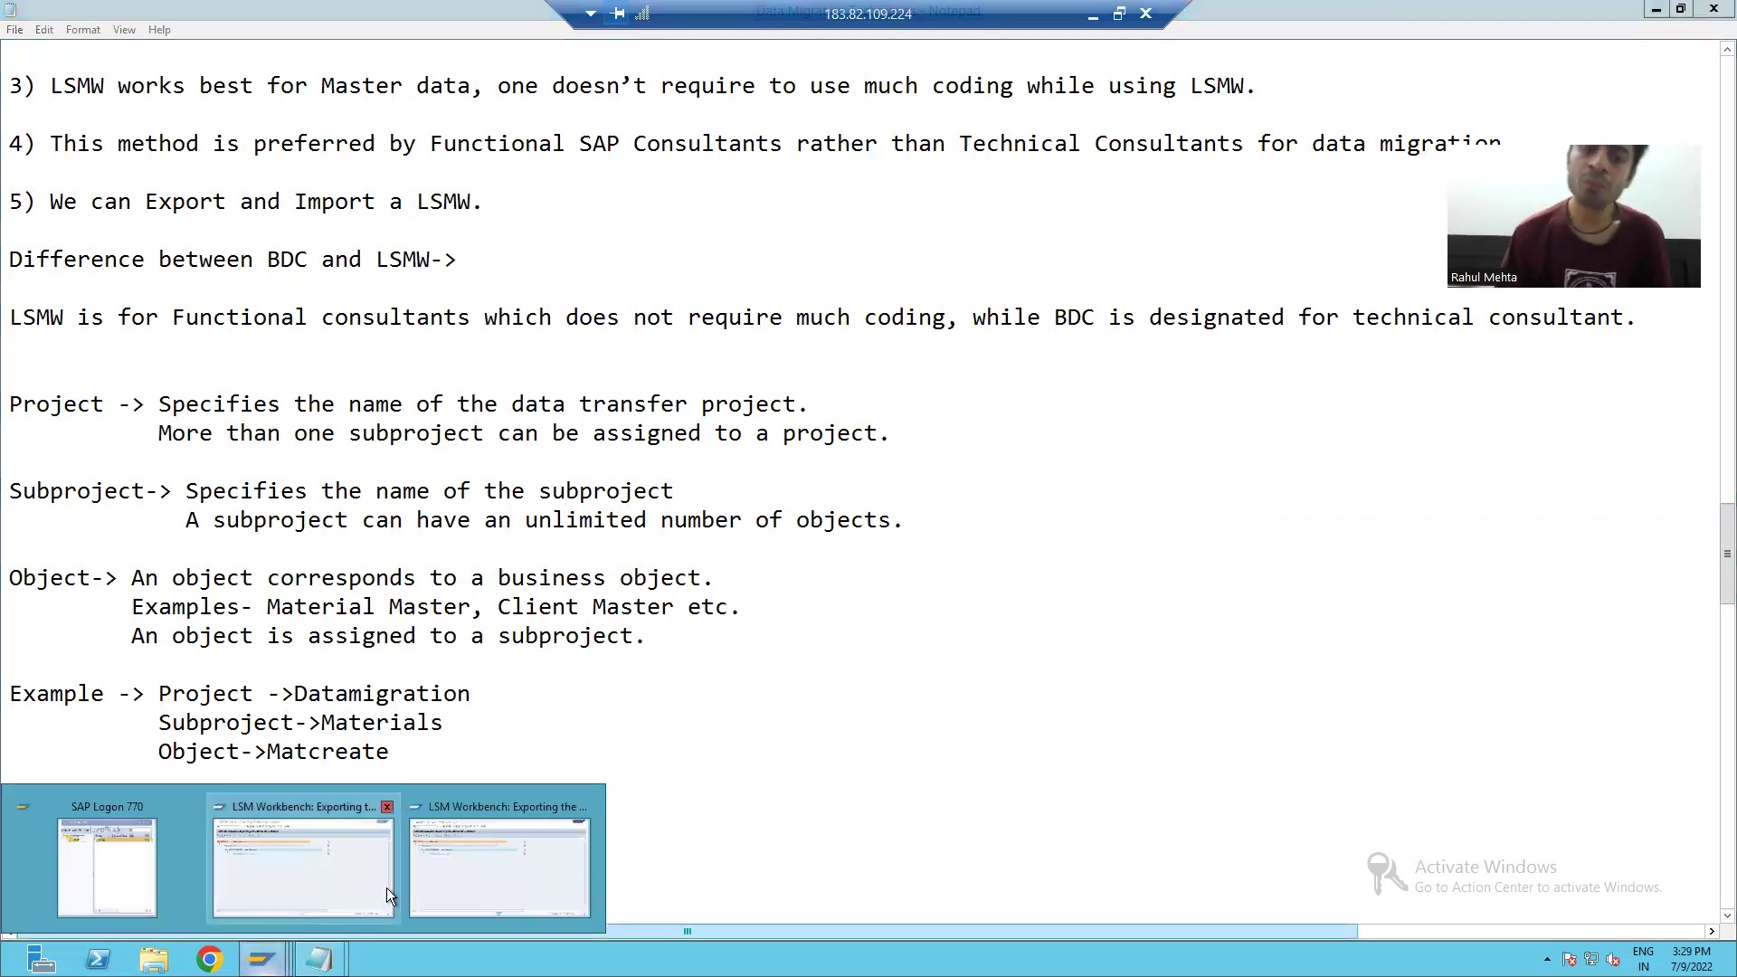
left_click(444, 856)
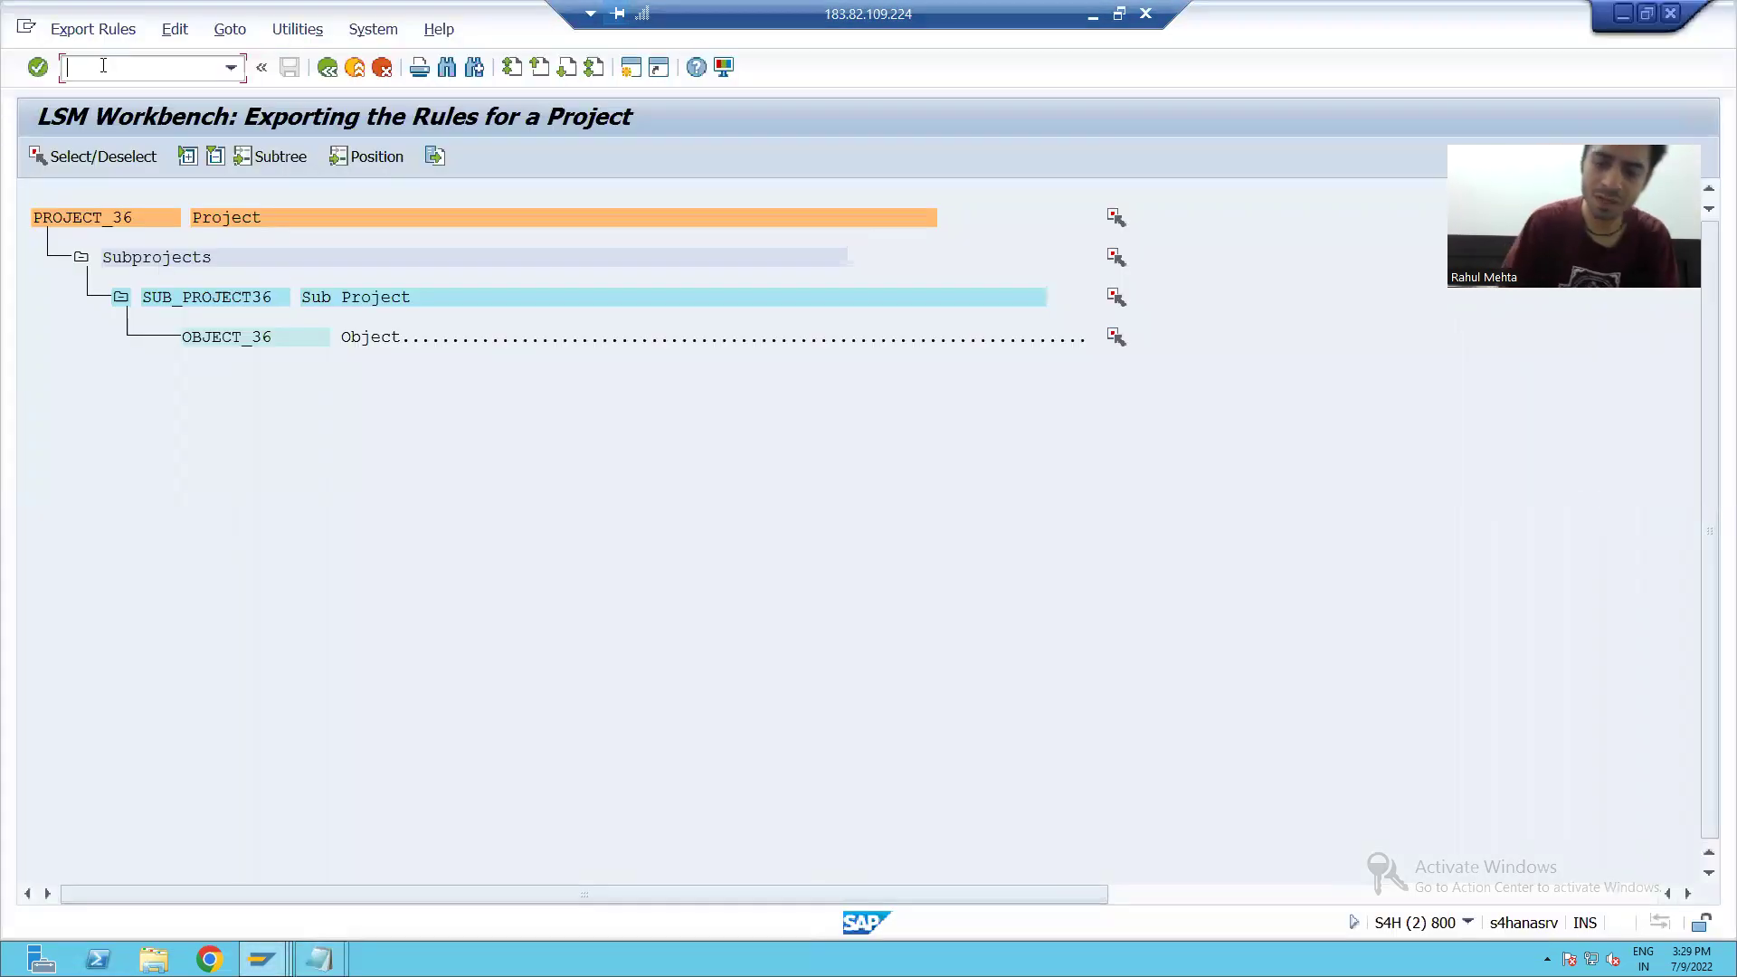
type("/nlsmw")
key("Return")
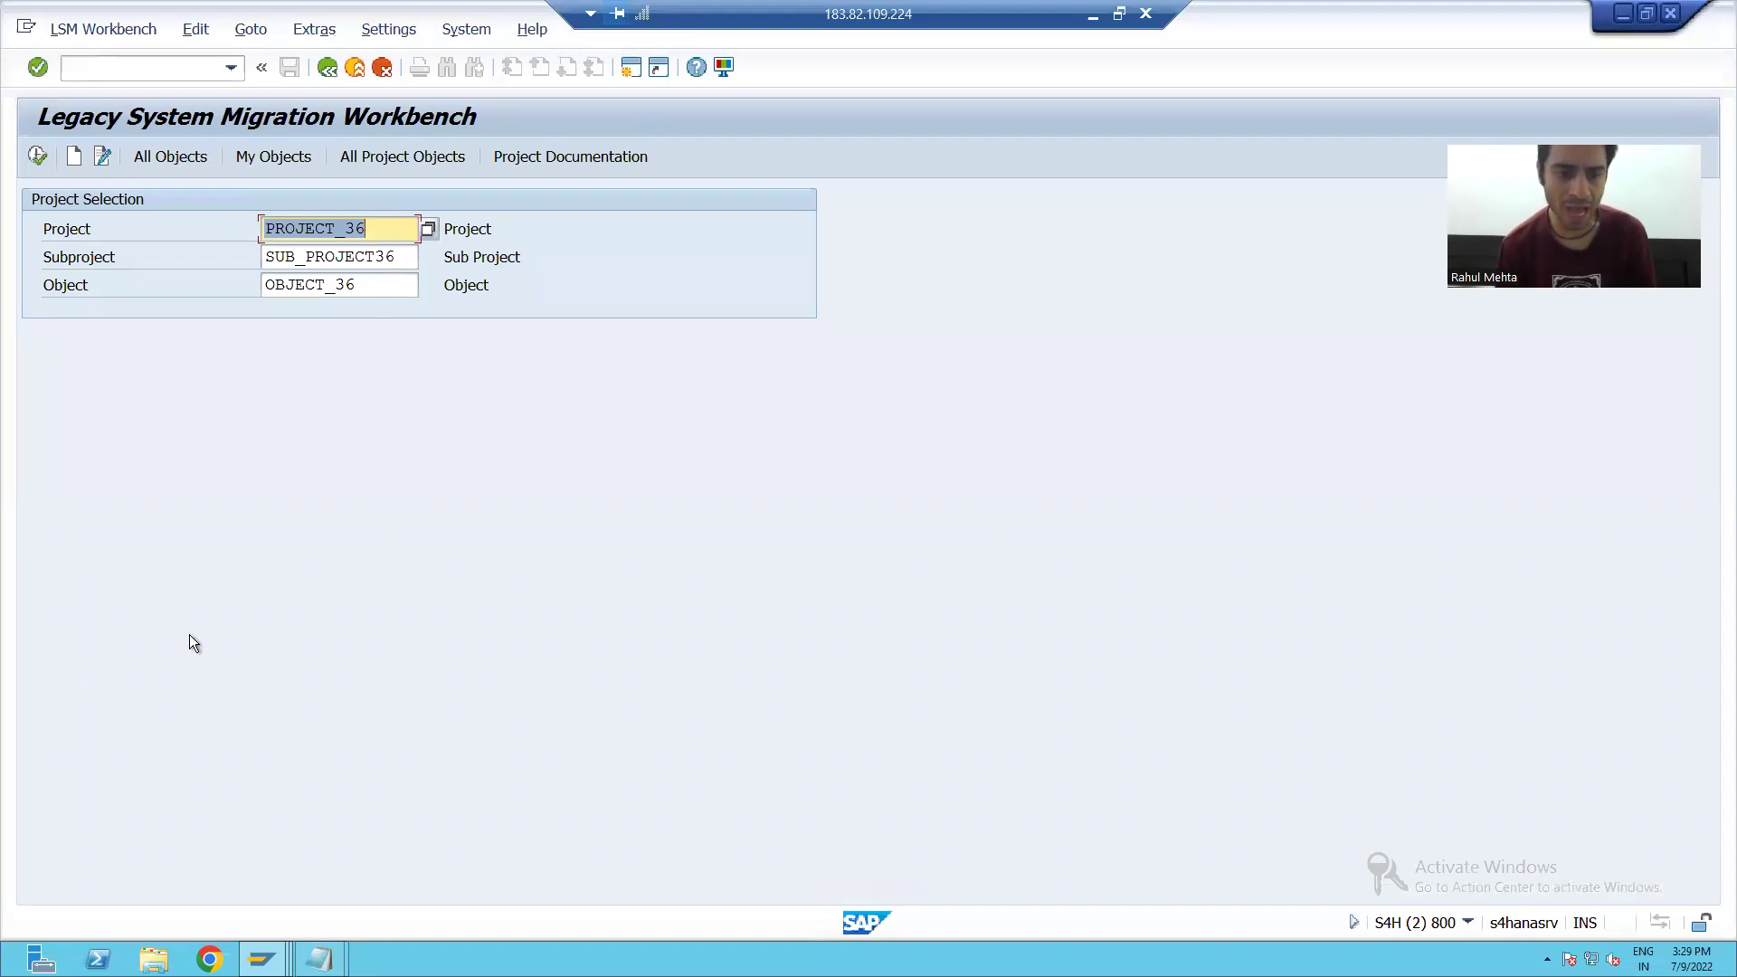
Step: Bring the LSMW notes forward and select point 5, 'We can Export and Import a LSMW.'
mouse_move(318, 959)
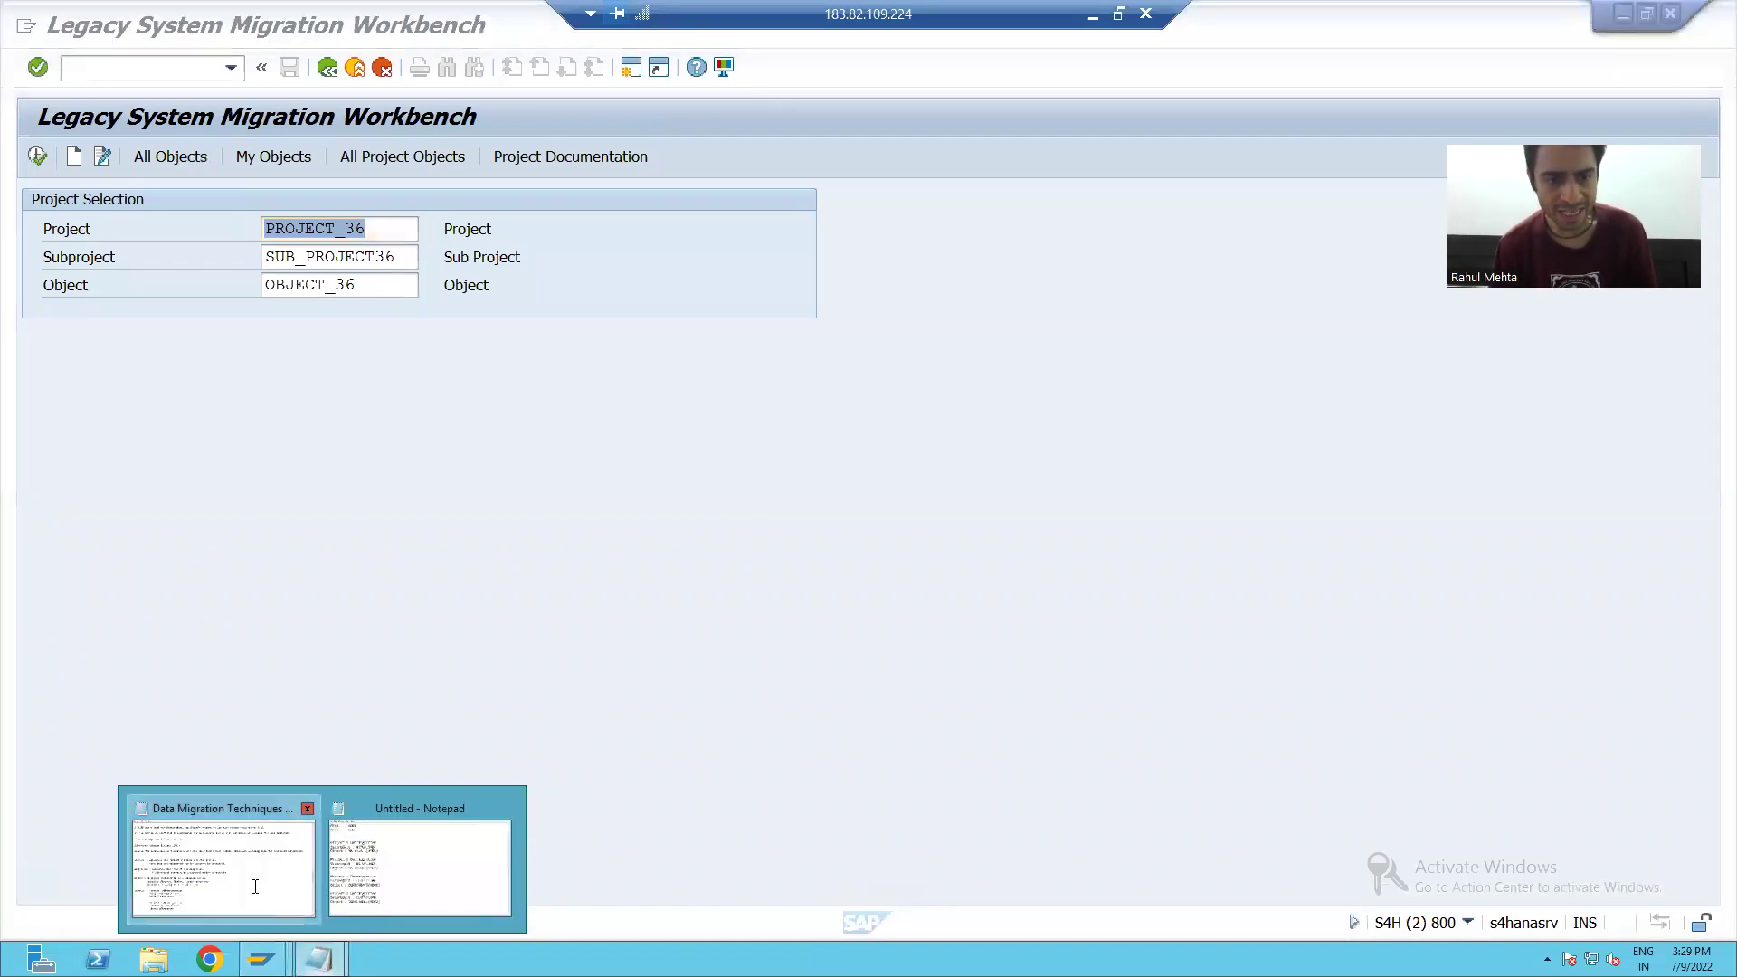
left_click(269, 902)
left_click(302, 662)
left_click_drag(50, 201, 486, 203)
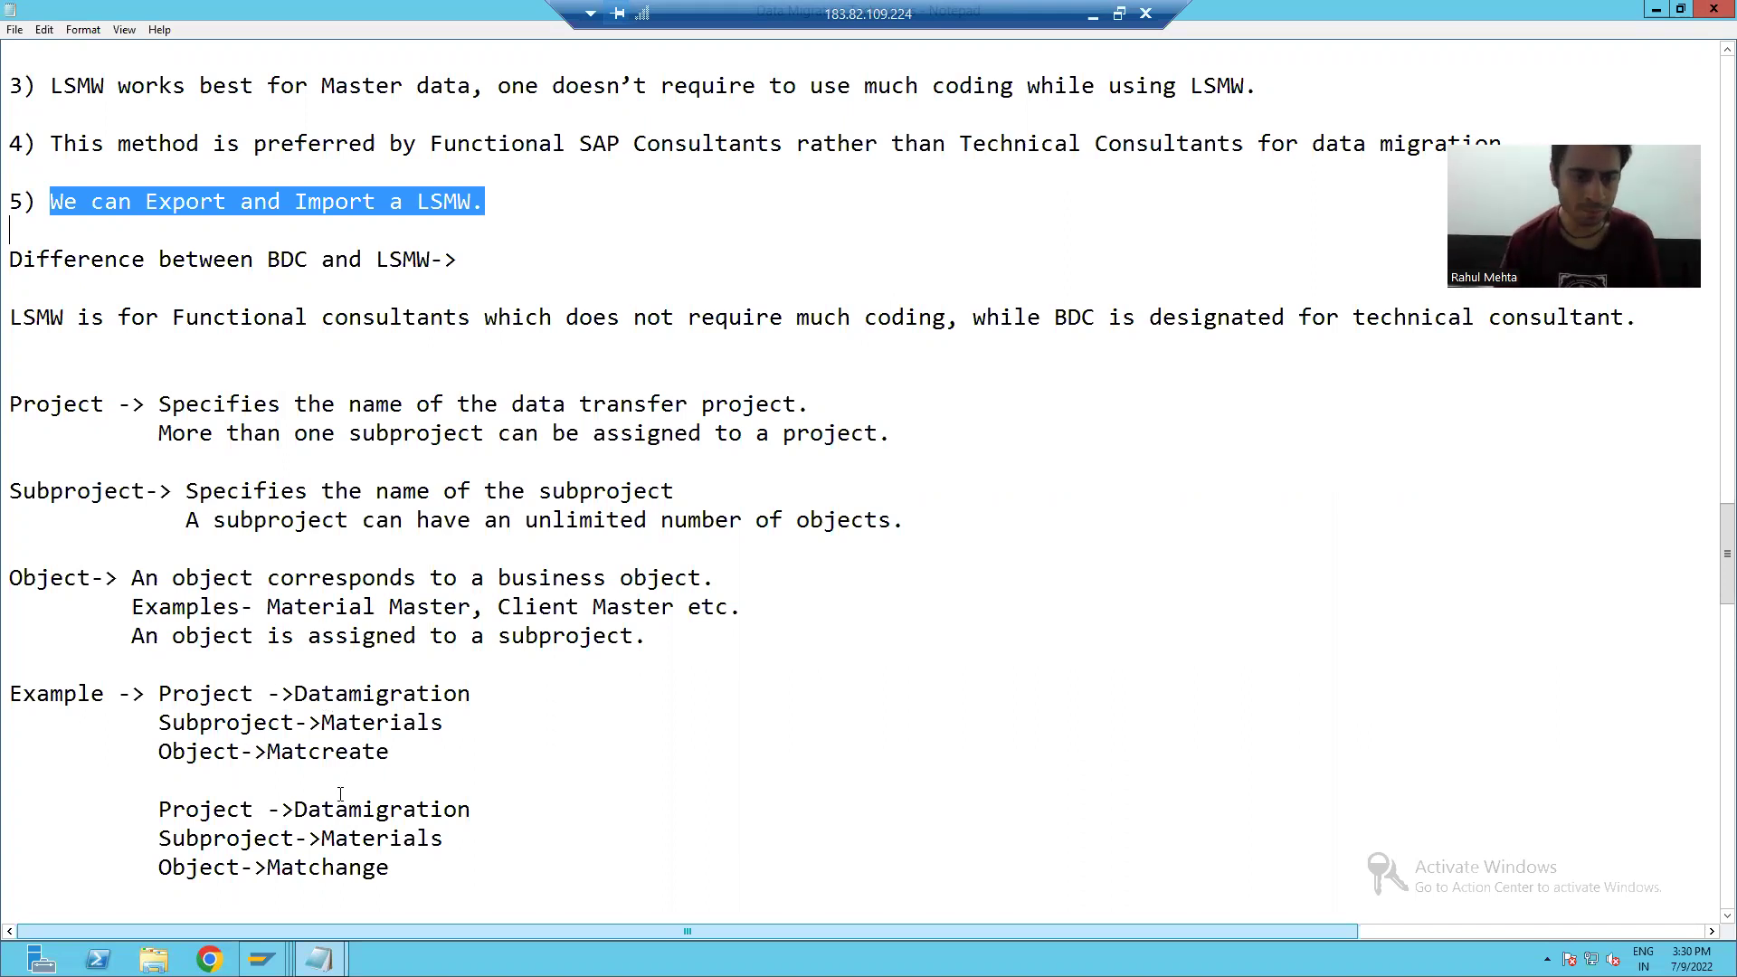
Step: Start exporting PROJECT_36 and its rules via Extras > Export Project
mouse_move(281, 958)
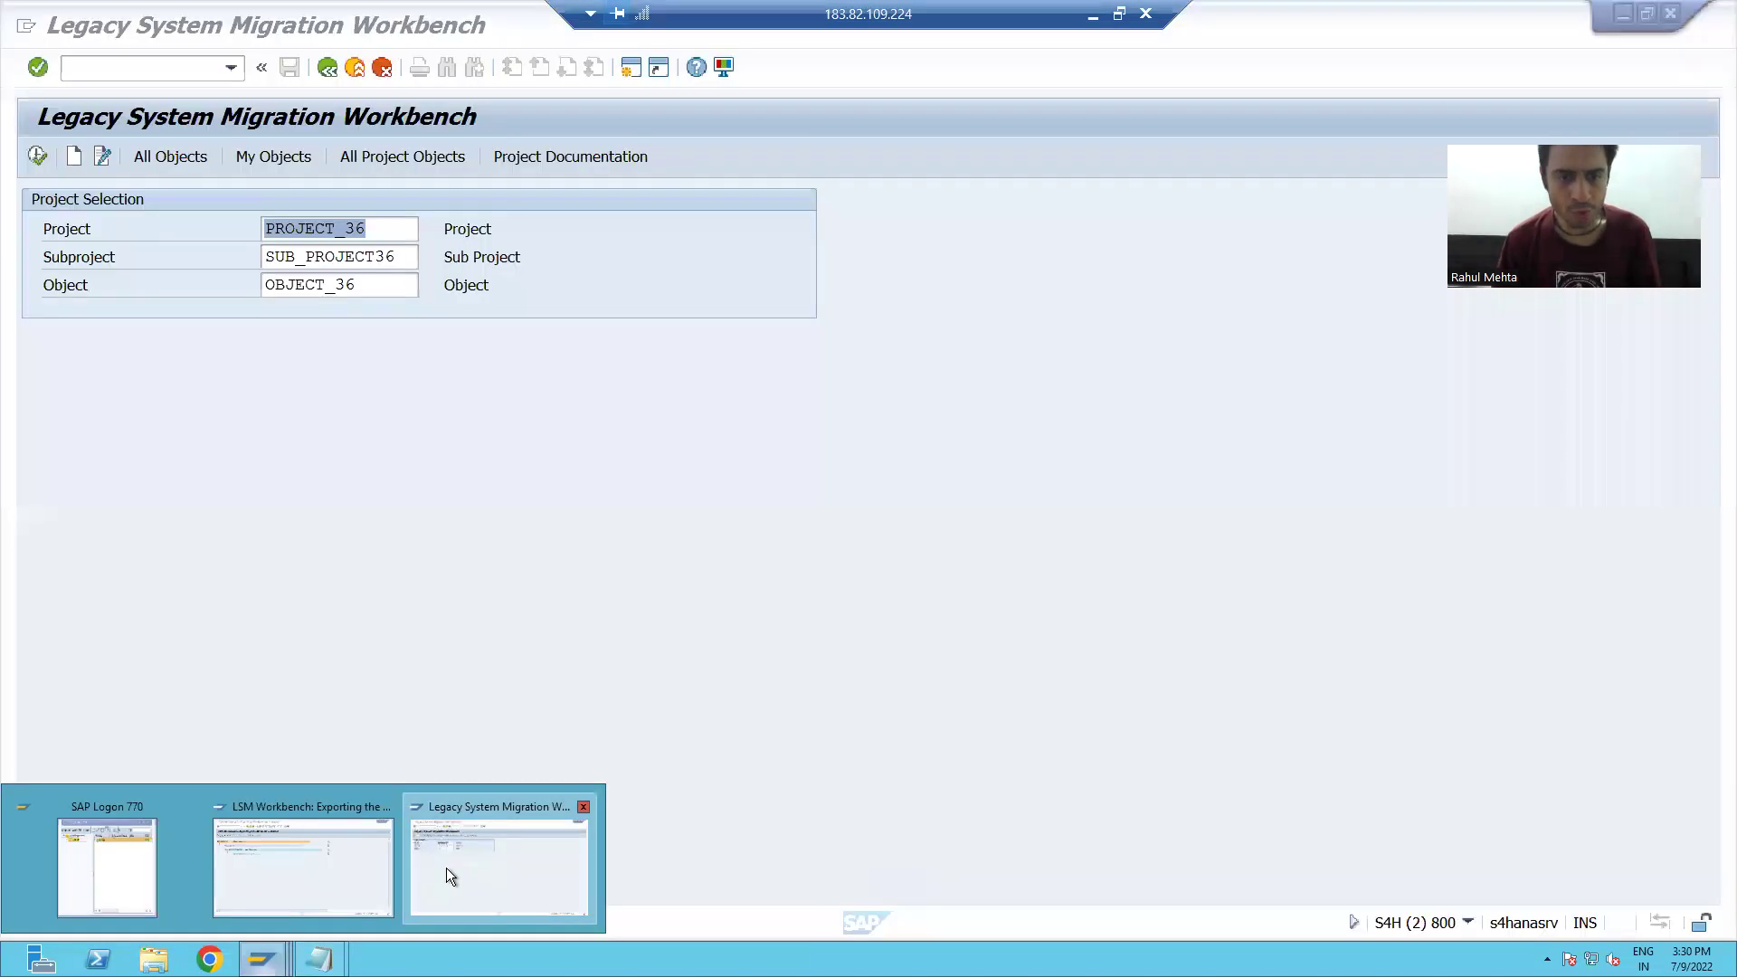
left_click(446, 867)
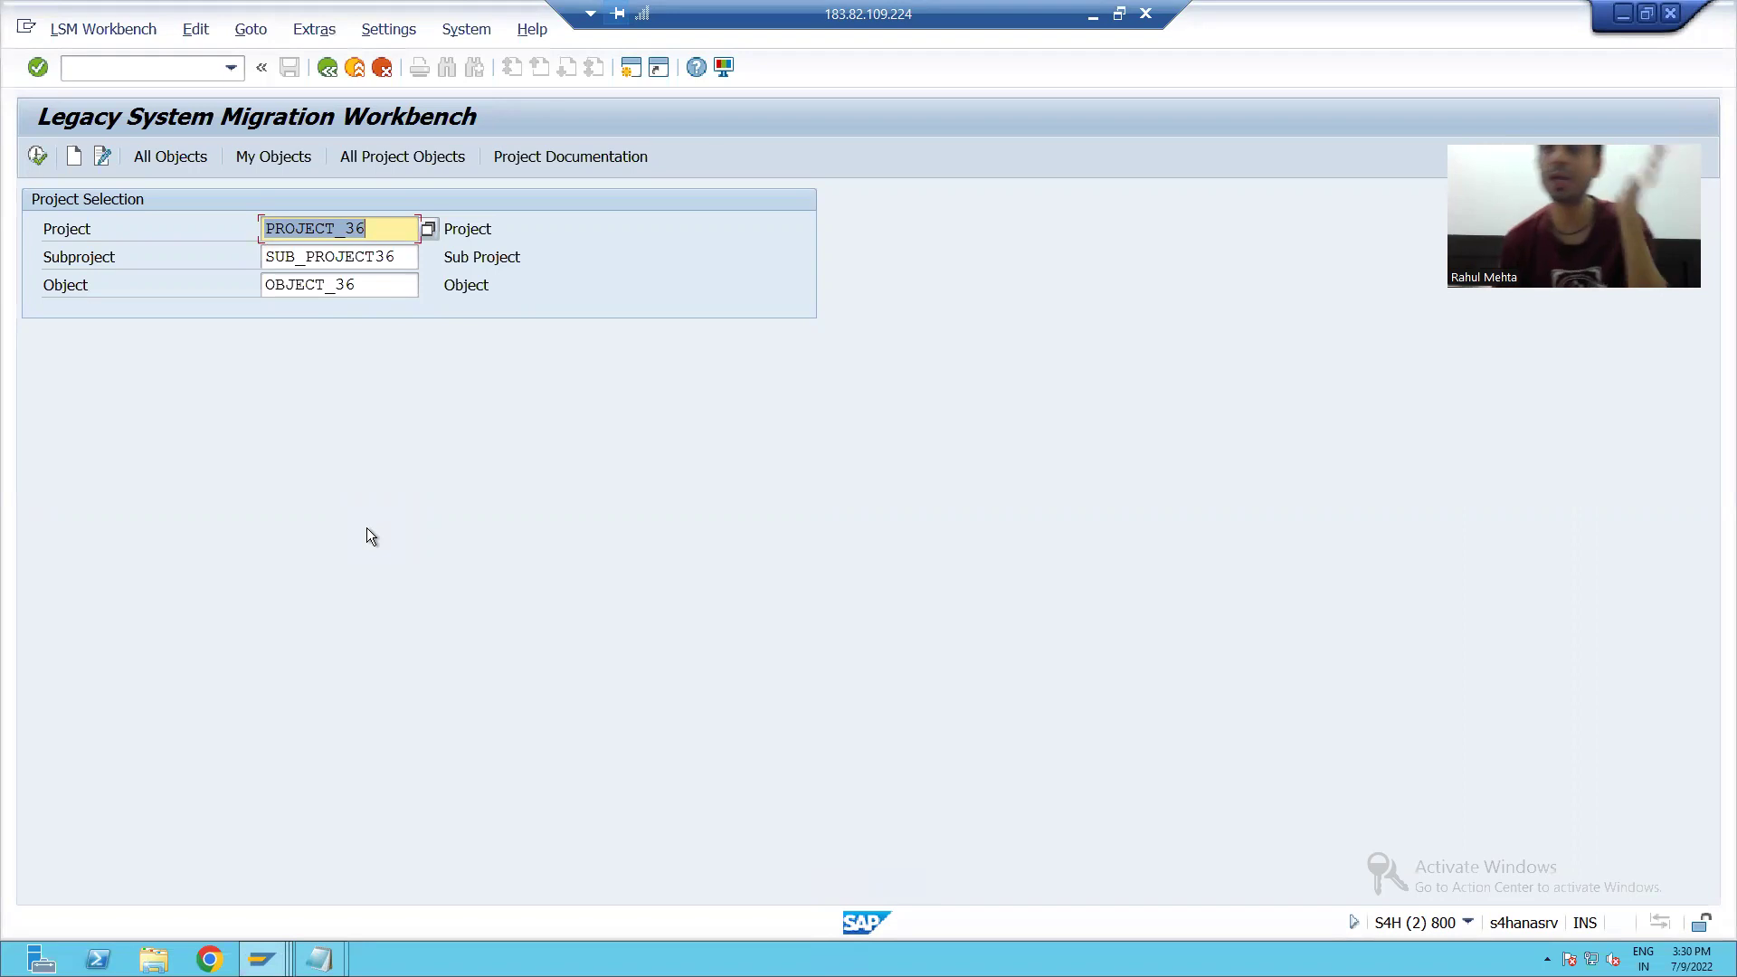
left_click(317, 30)
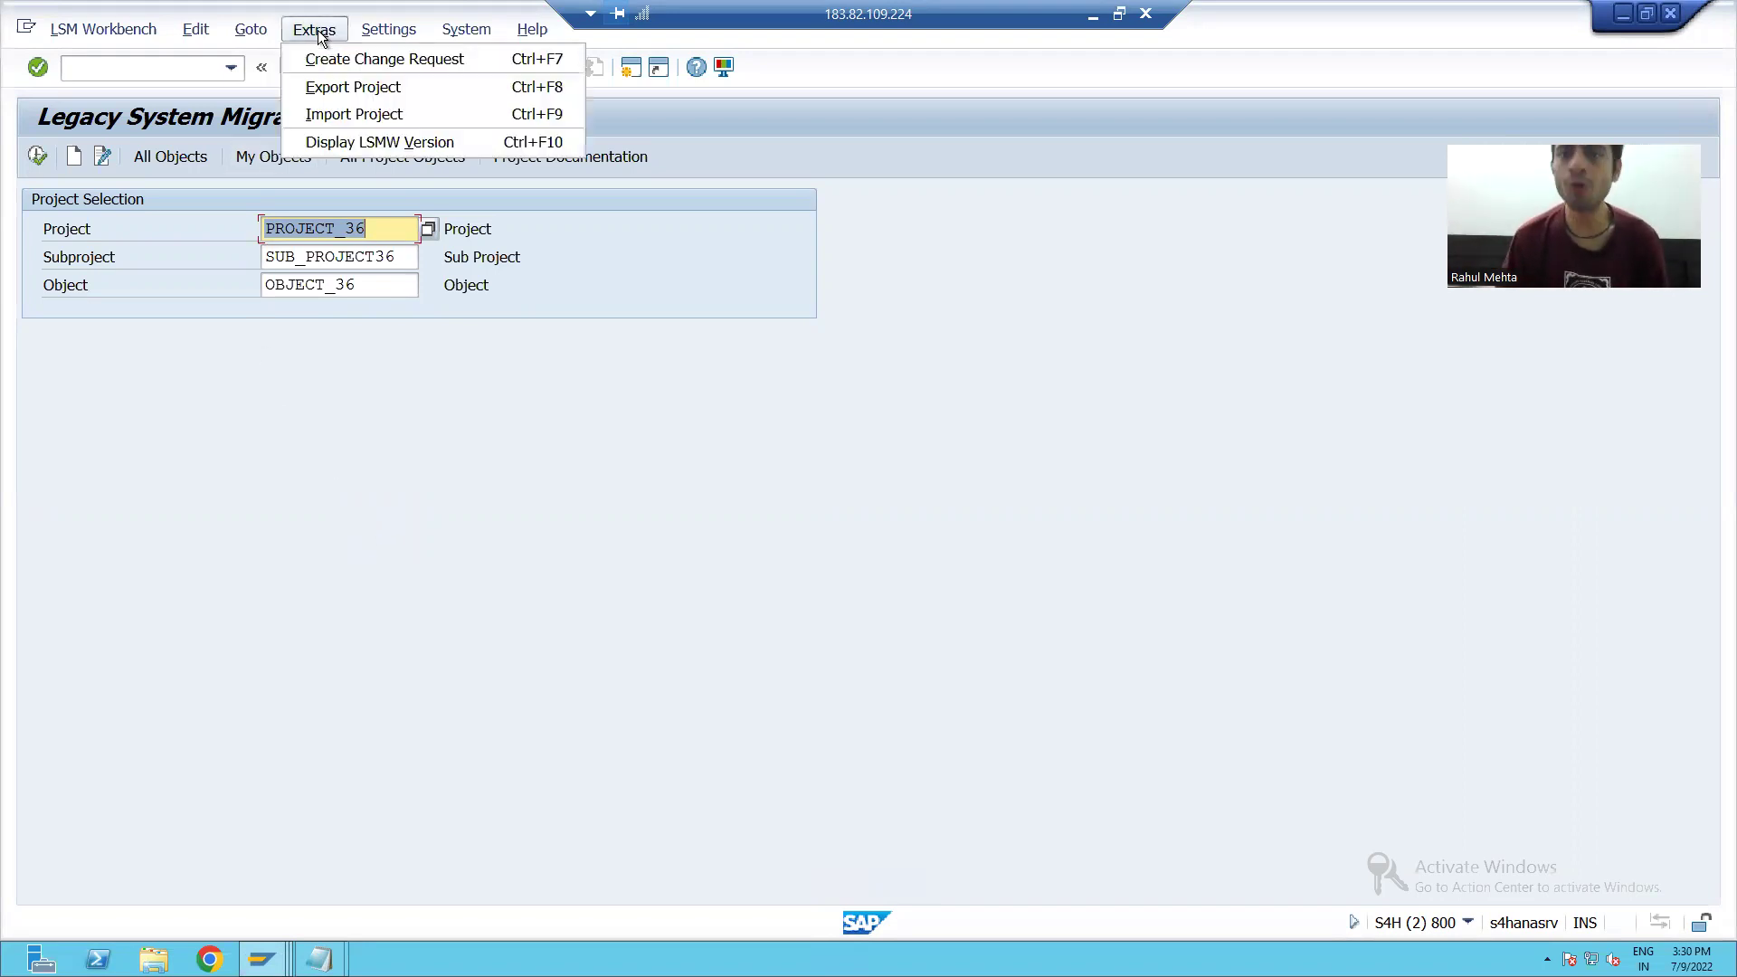
left_click(330, 86)
left_click(874, 399)
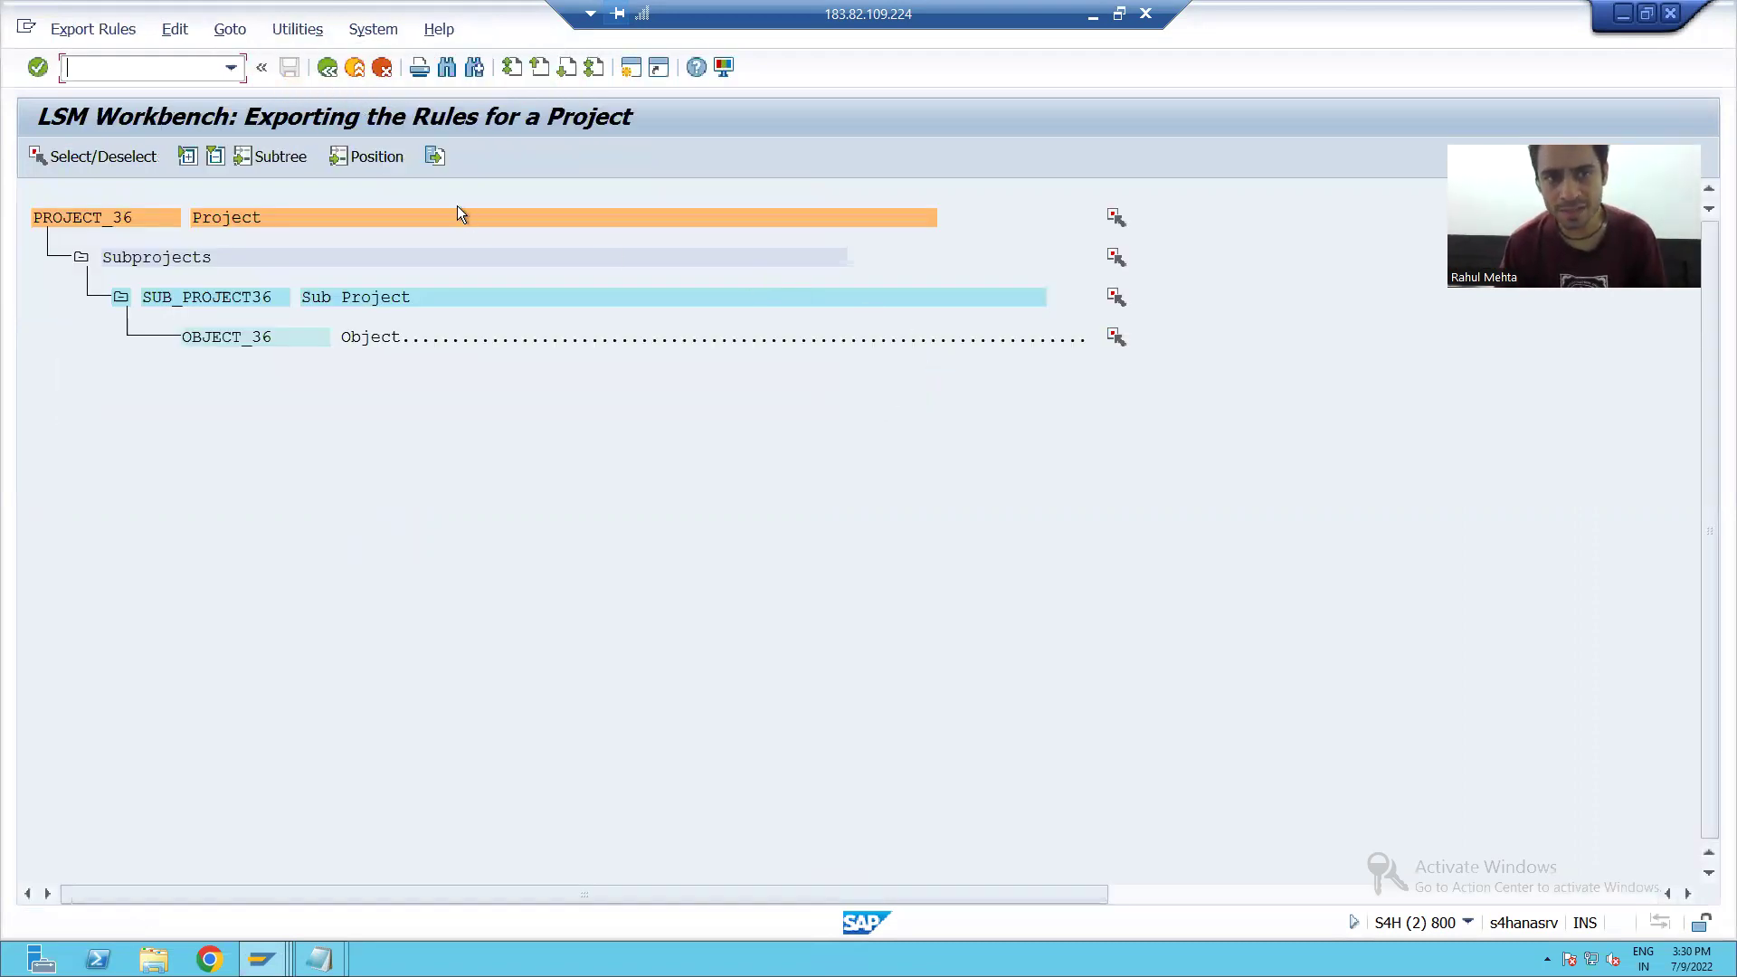
left_click(435, 158)
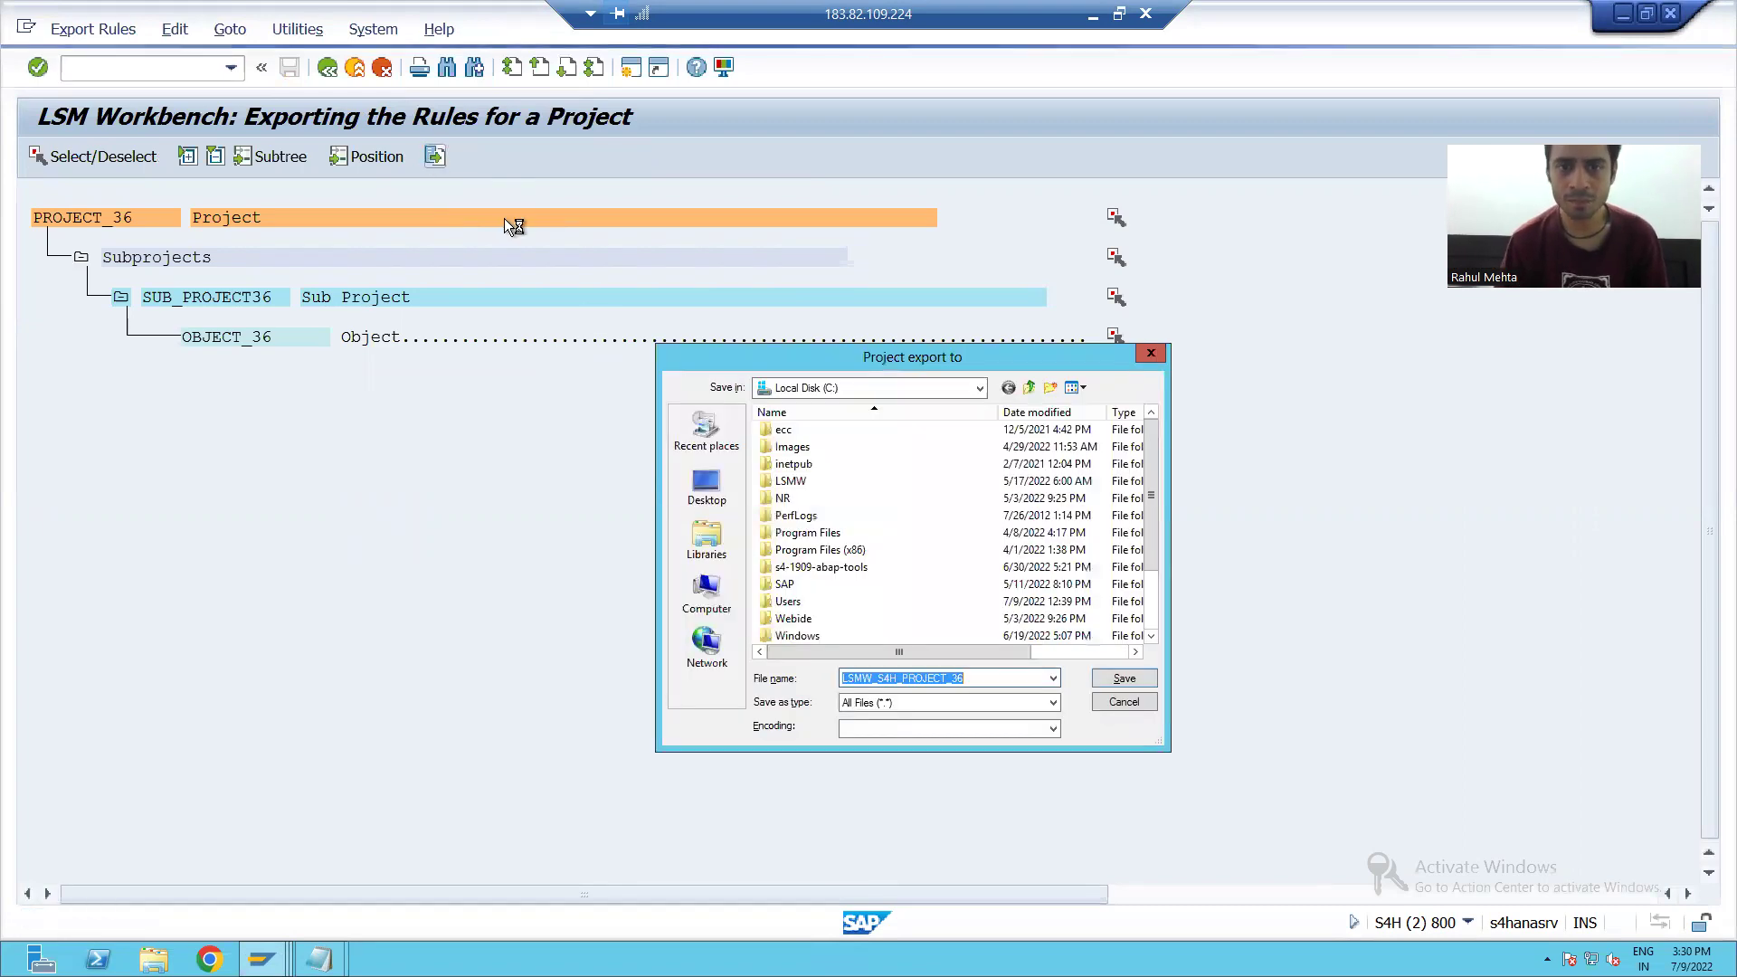
Step: Save the export file LSMW_S4H_PROJECT_36 to the Desktop and acknowledge the success message
left_click(724, 498)
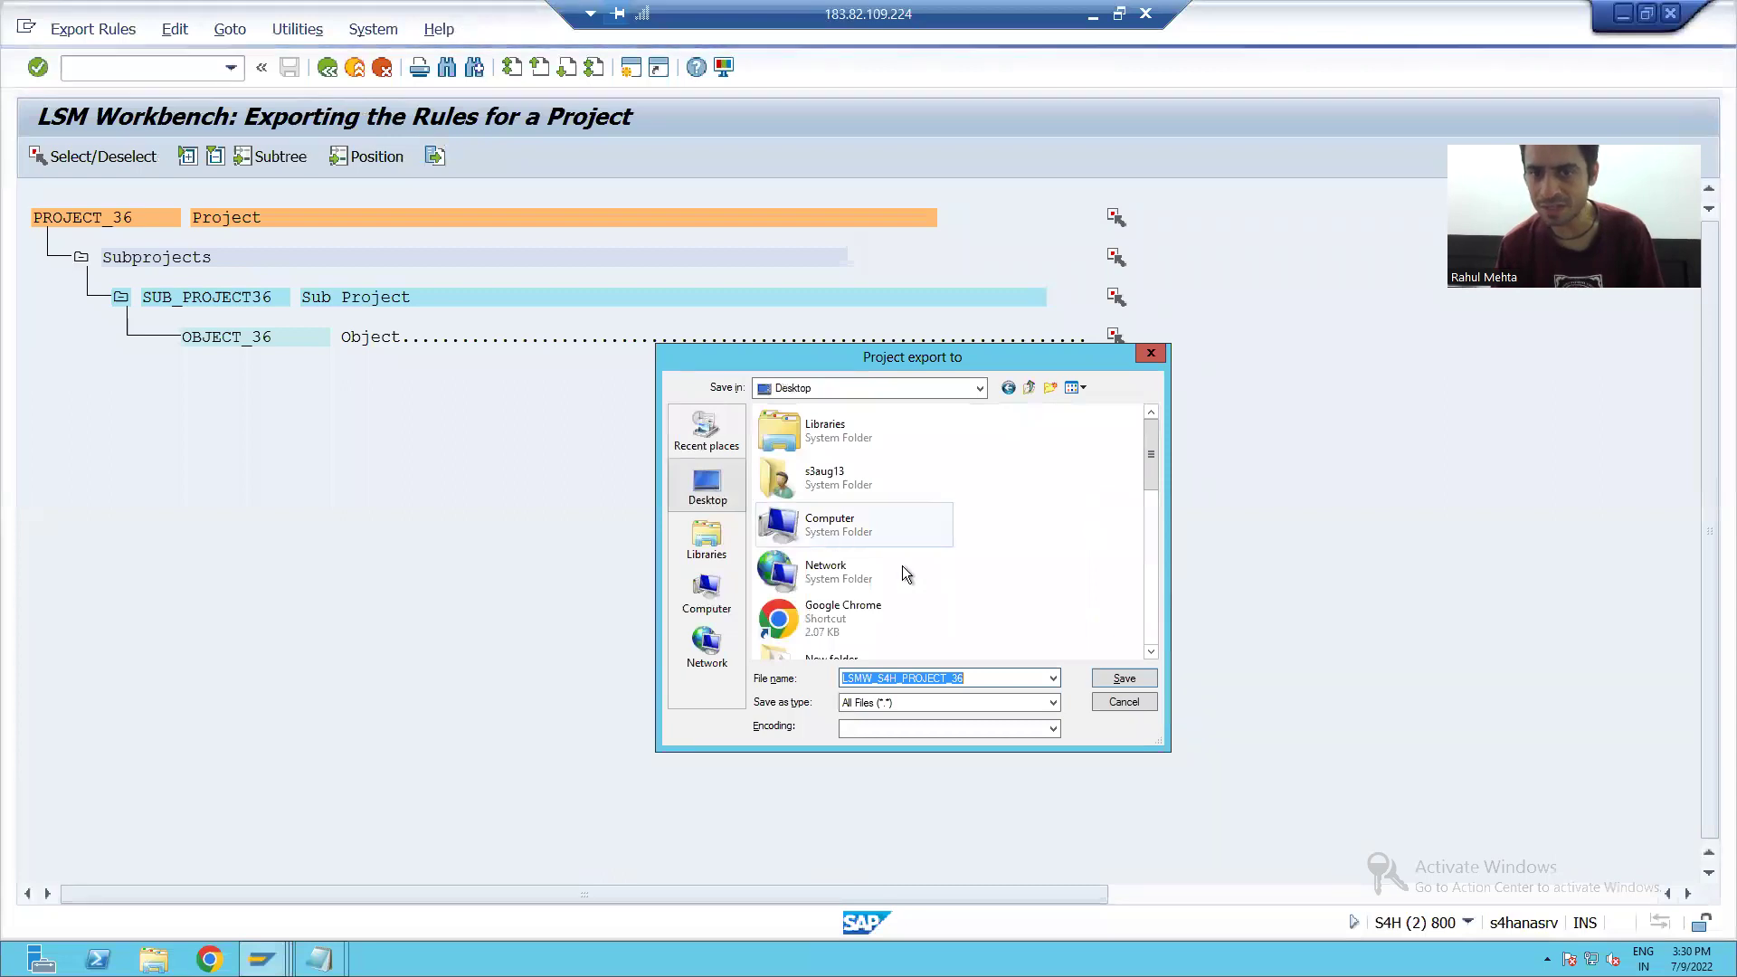
left_click(1120, 680)
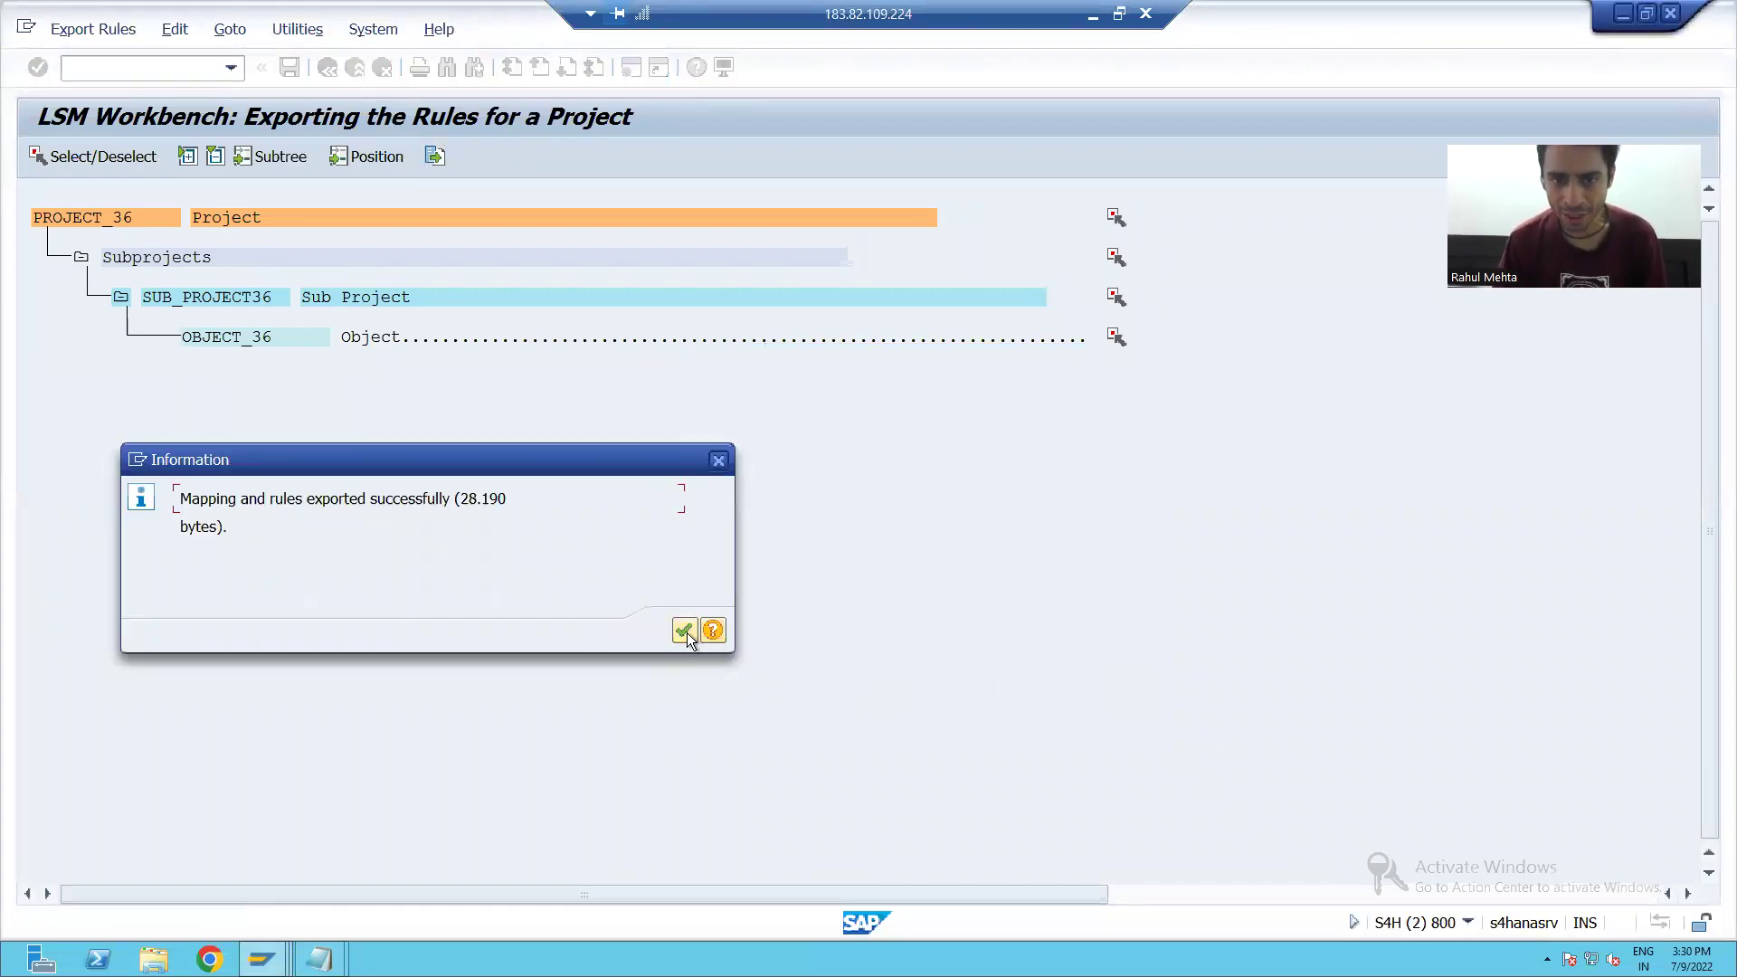
left_click(677, 628)
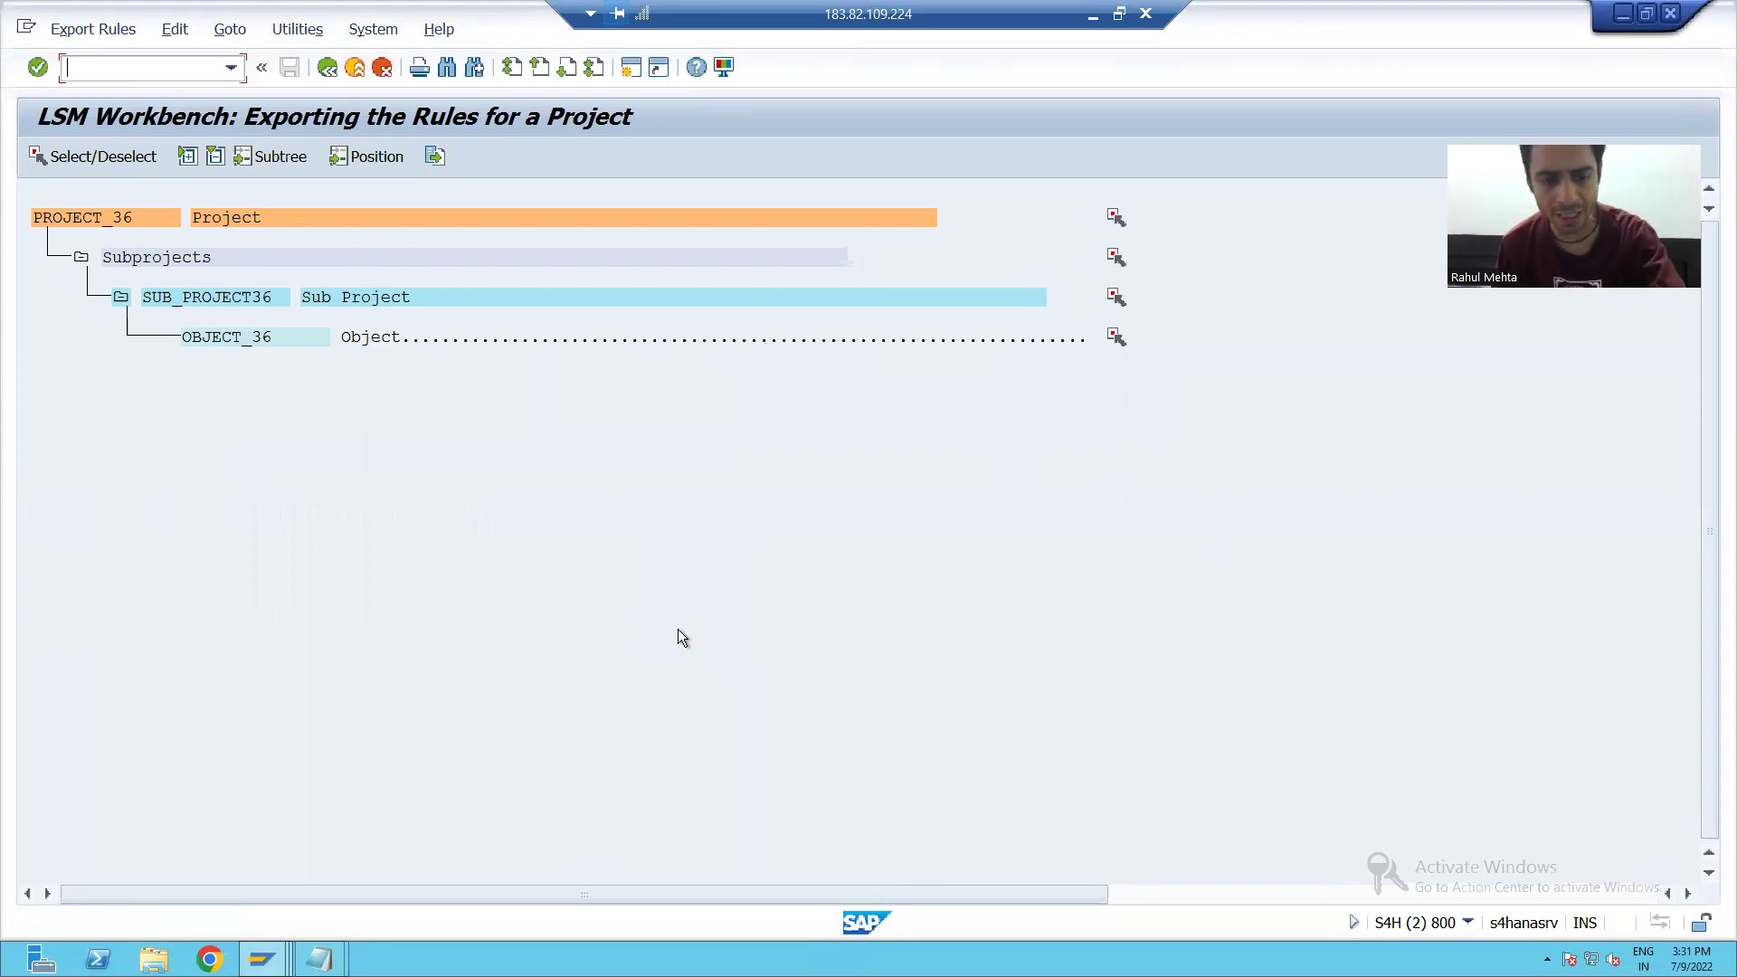
key("super+d")
Step: Open LSMW_S4H_PROJECT_36 in maximized Notepad, read through its records, then minimize it
double_click(102, 412)
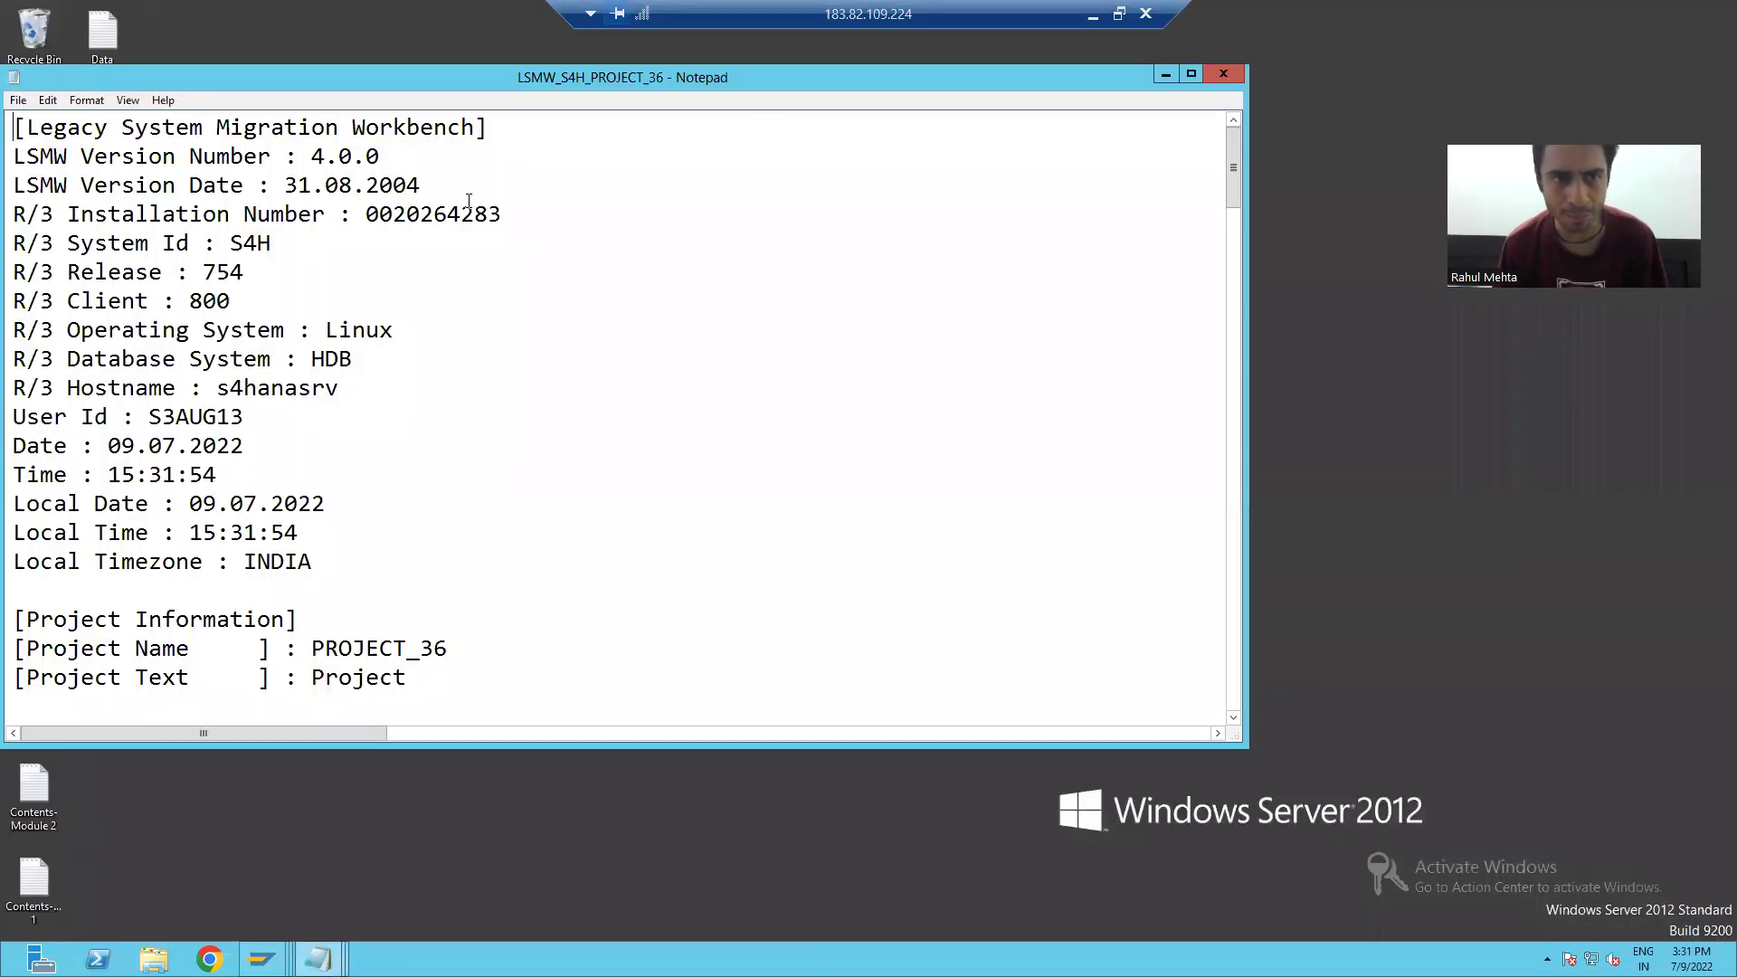
left_click(1185, 69)
left_click(667, 427)
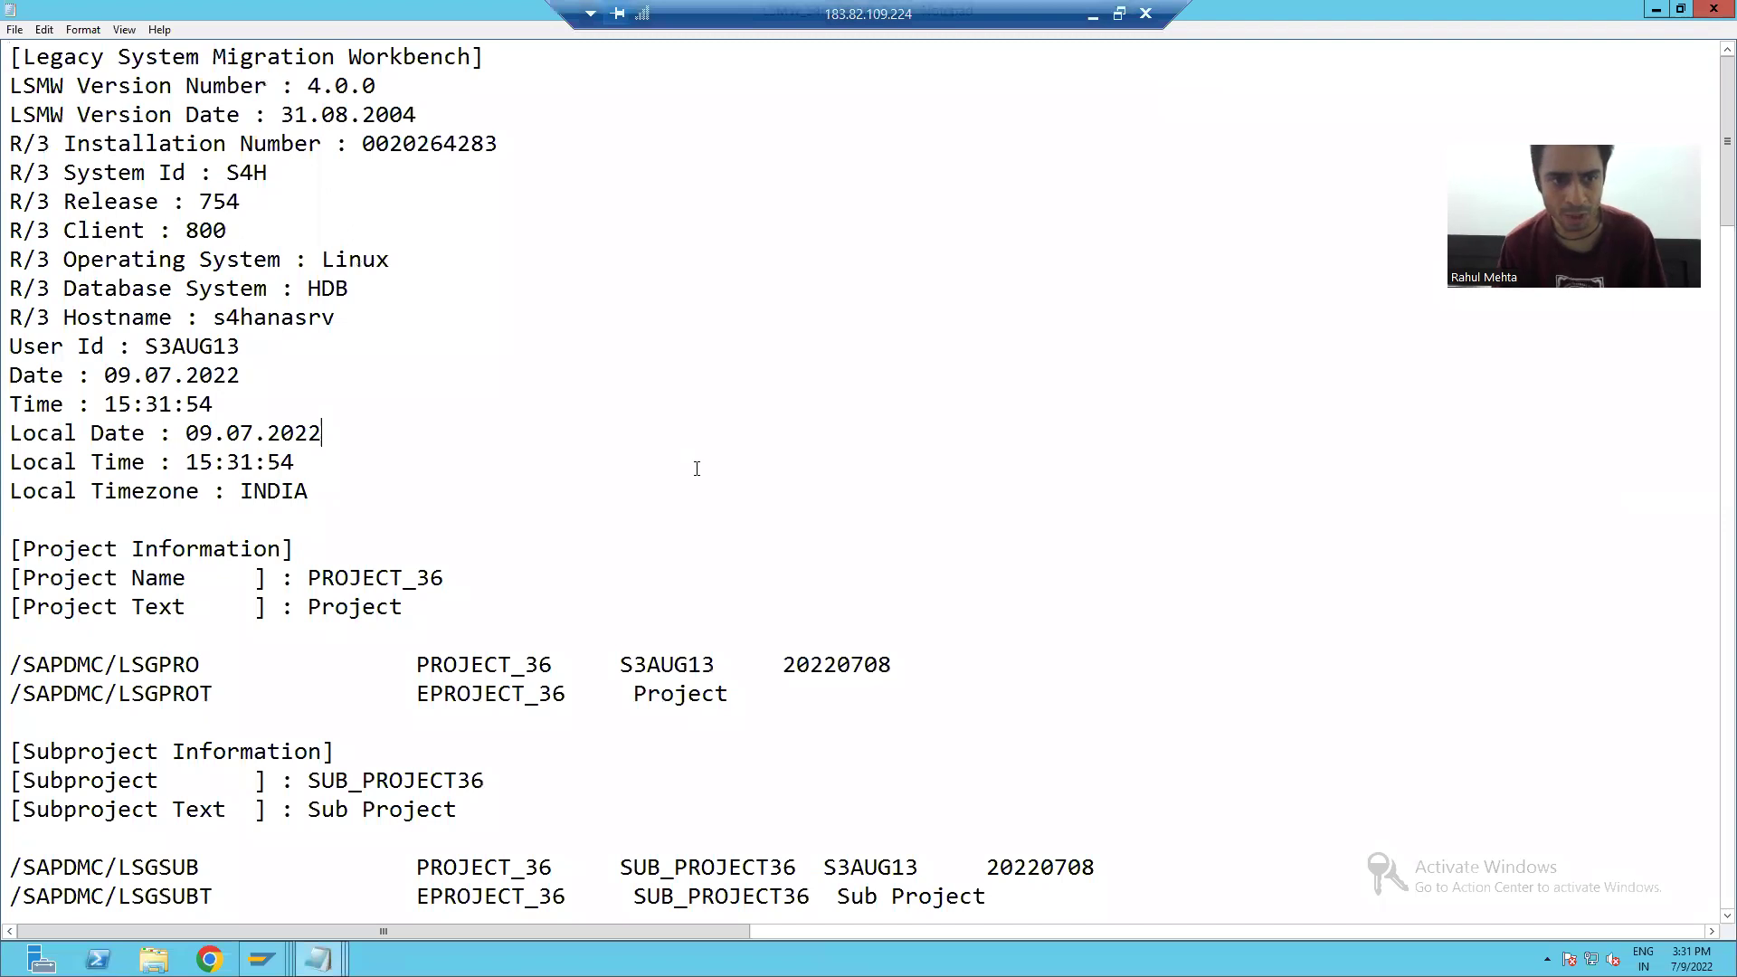
scroll(697, 465, "down", 2)
scroll(319, 620, "up", 2)
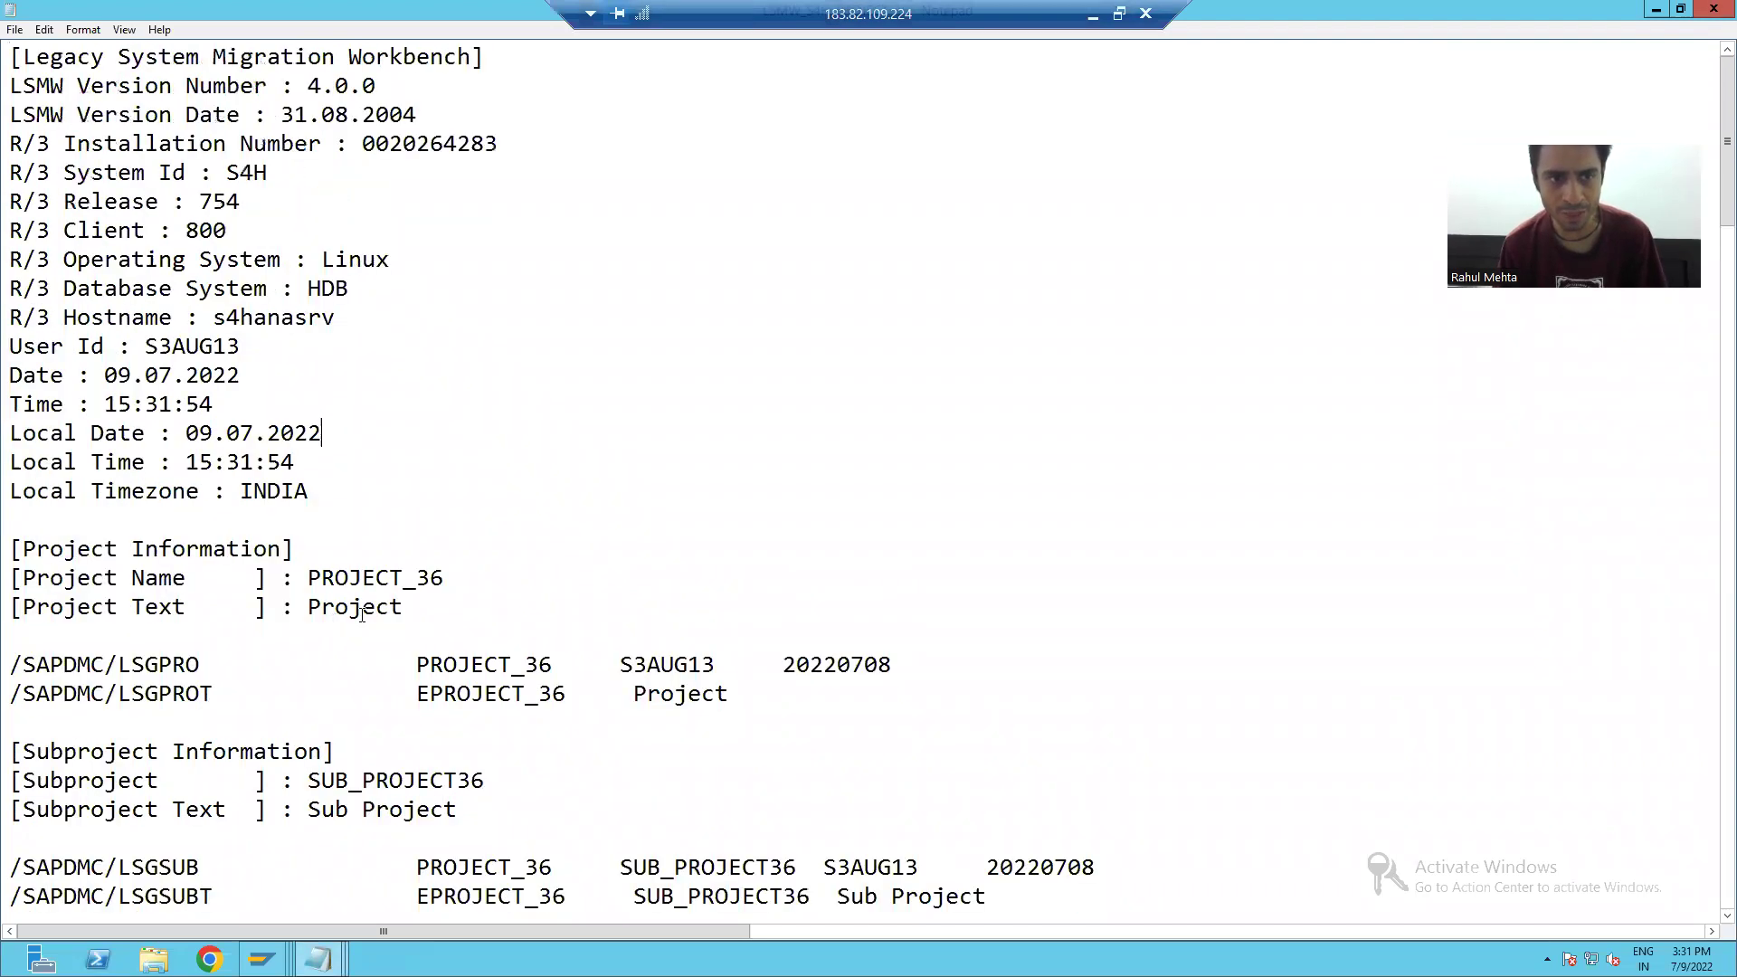
scroll(518, 601, "down", 5)
scroll(517, 601, "down", 7)
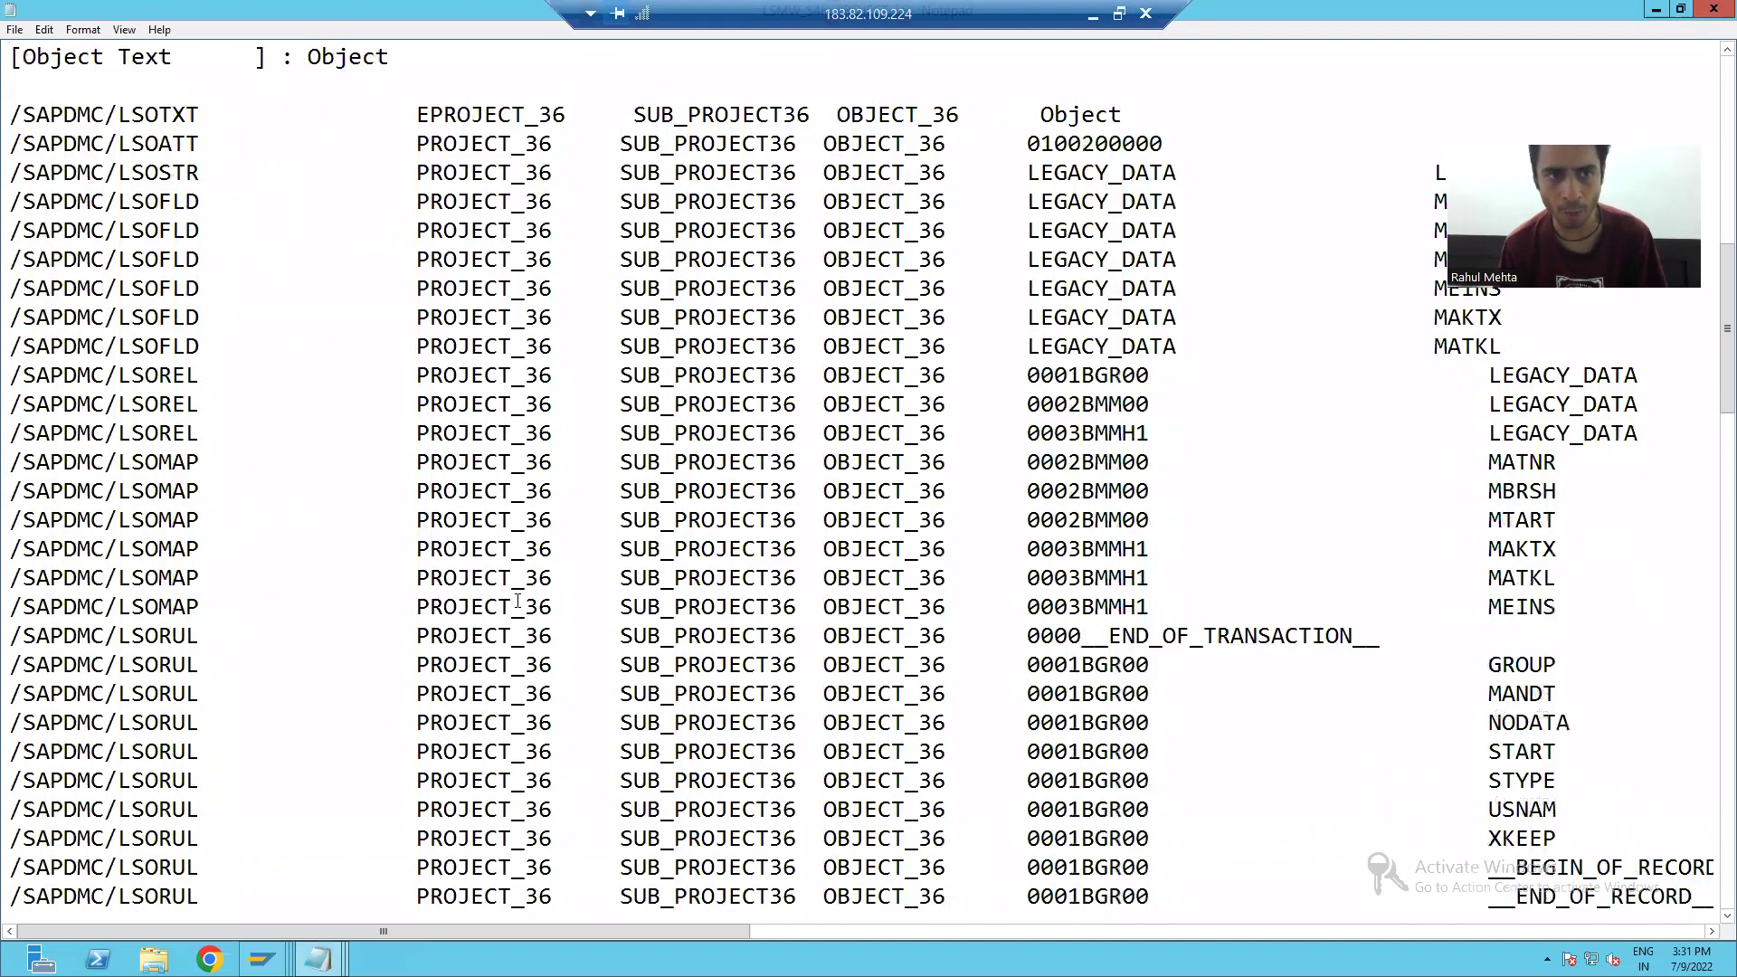
scroll(517, 601, "up", 8)
scroll(517, 601, "up", 1)
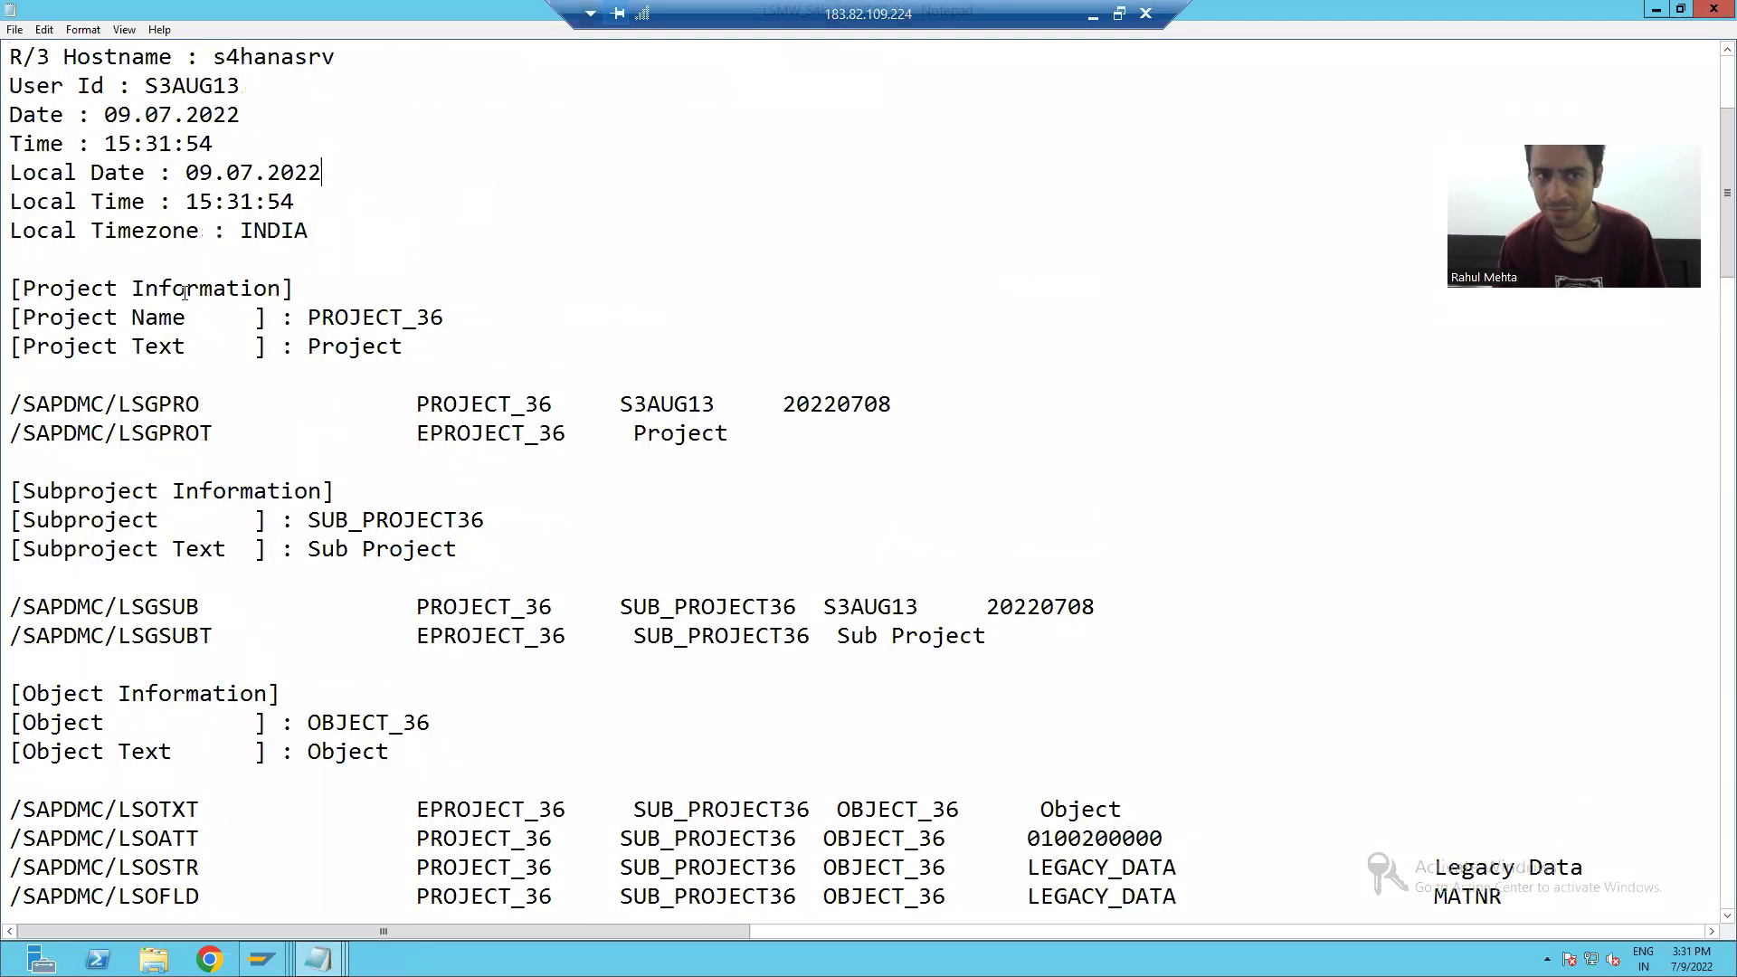
left_click(173, 691)
scroll(260, 660, "down", 13)
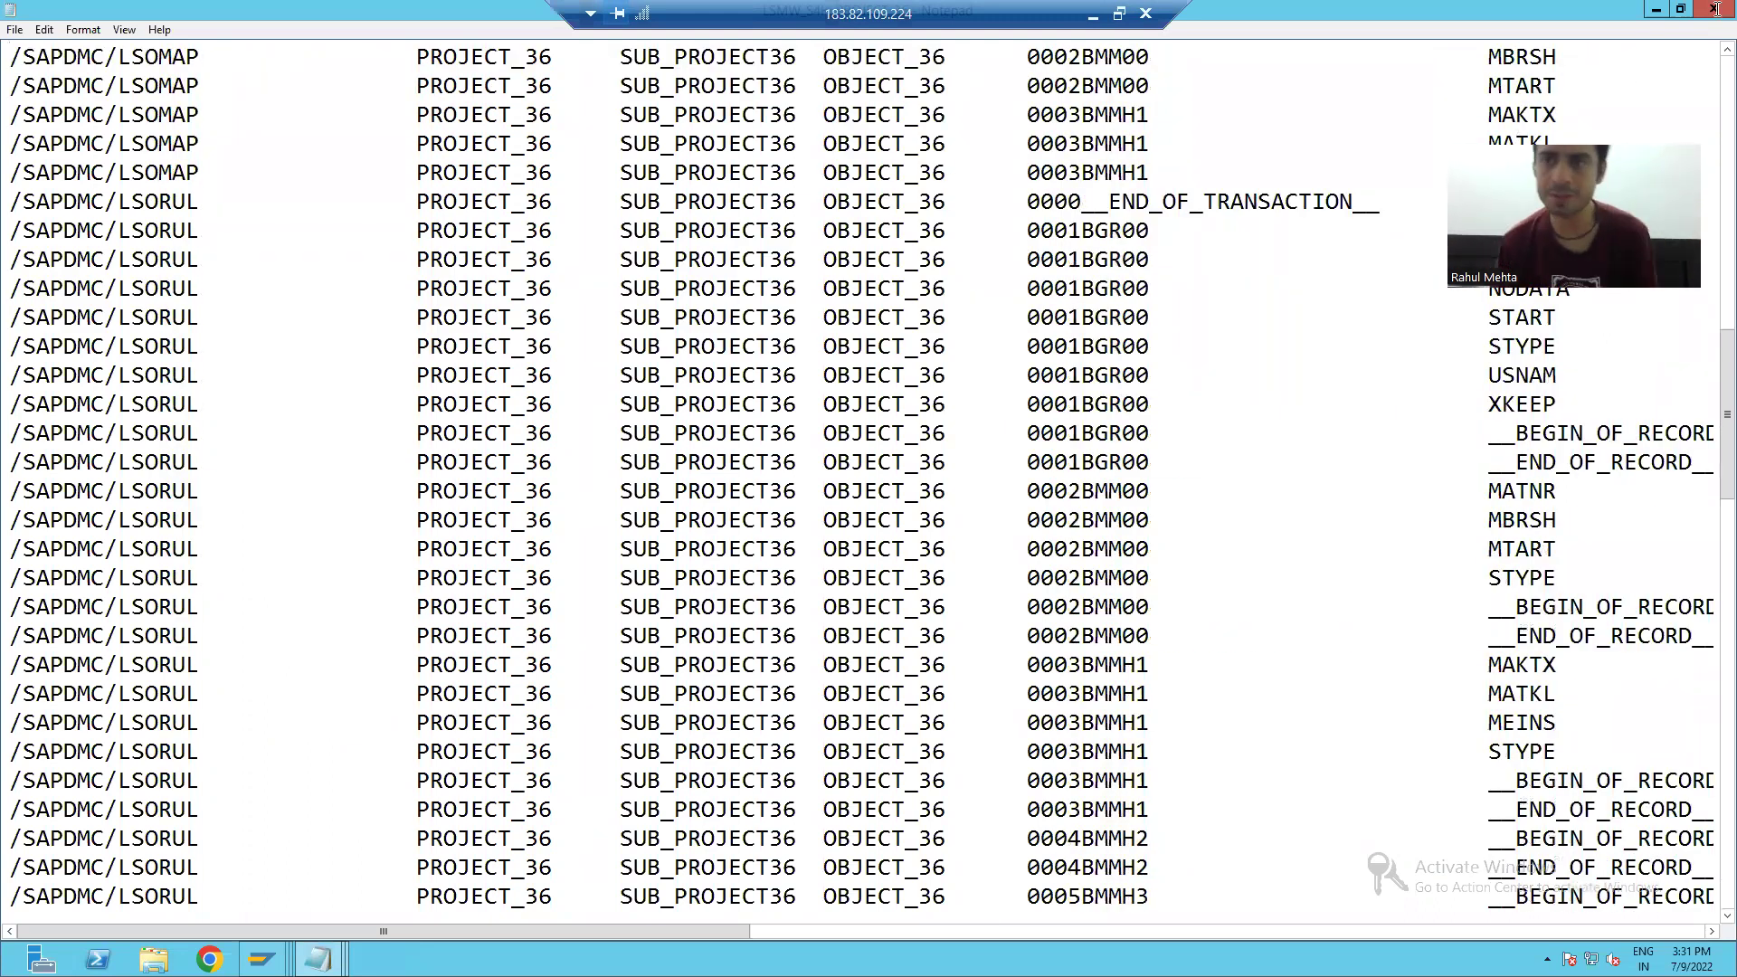
left_click(1655, 9)
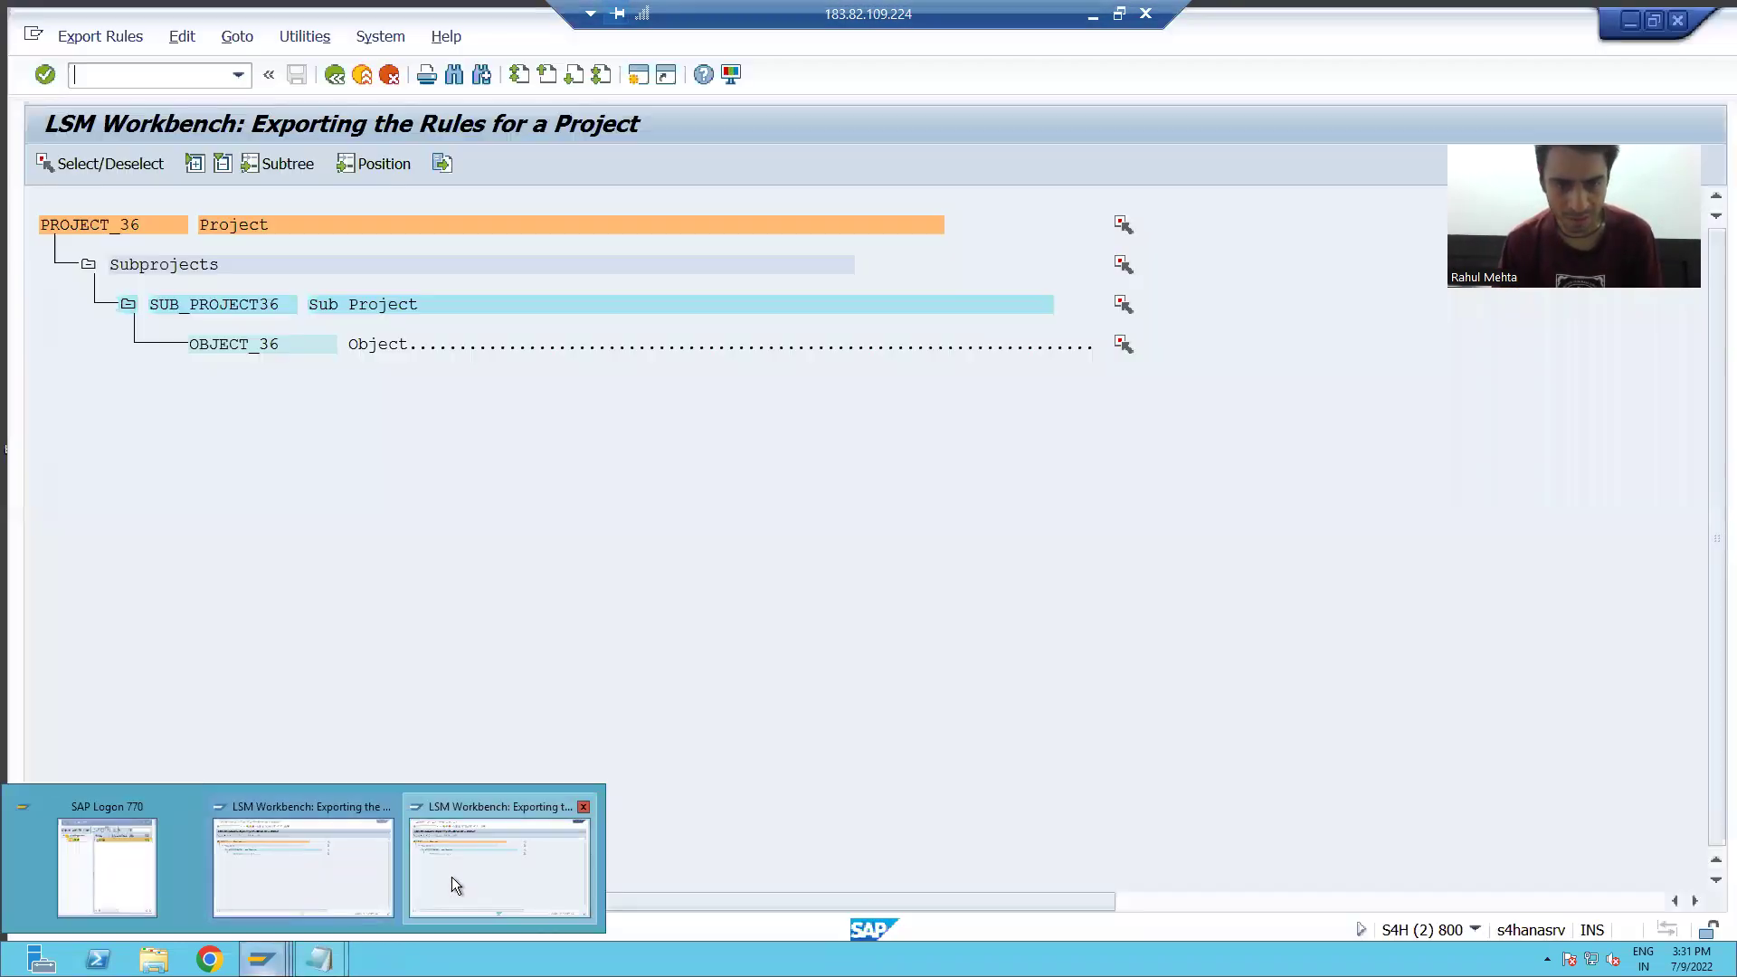
Step: Return to the LSMW start screen via /nlsmw and review the Extras menu's Import Project option
left_click(453, 876)
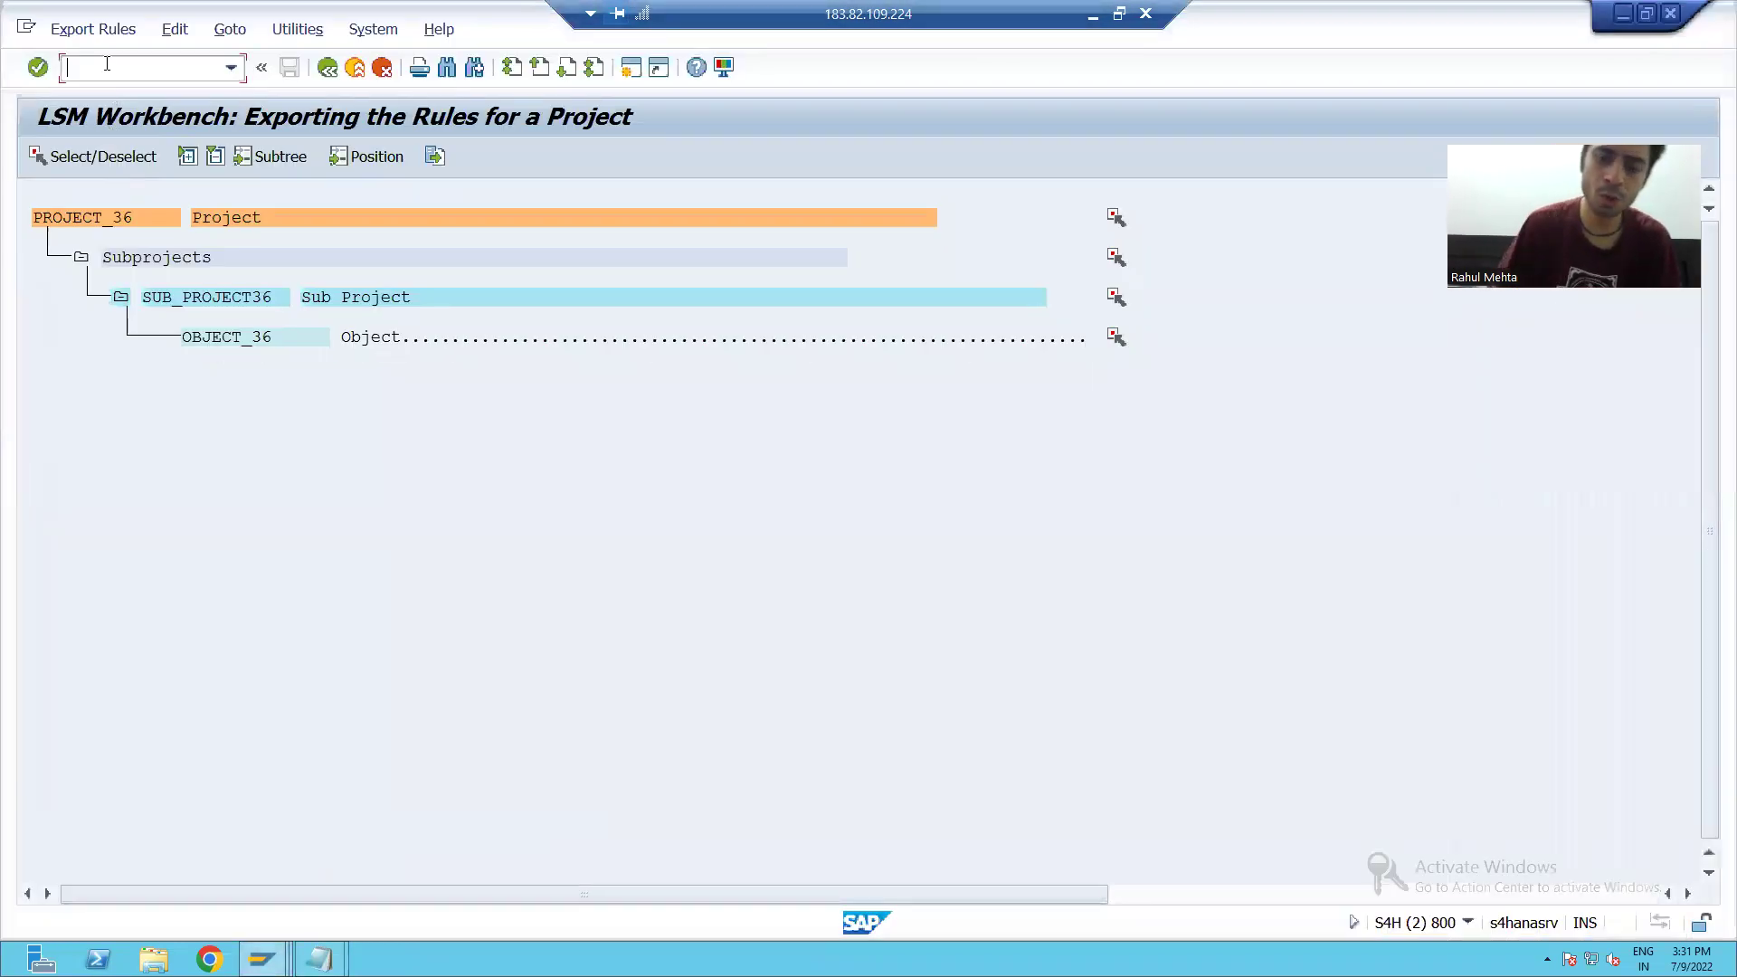
type("/nslmw")
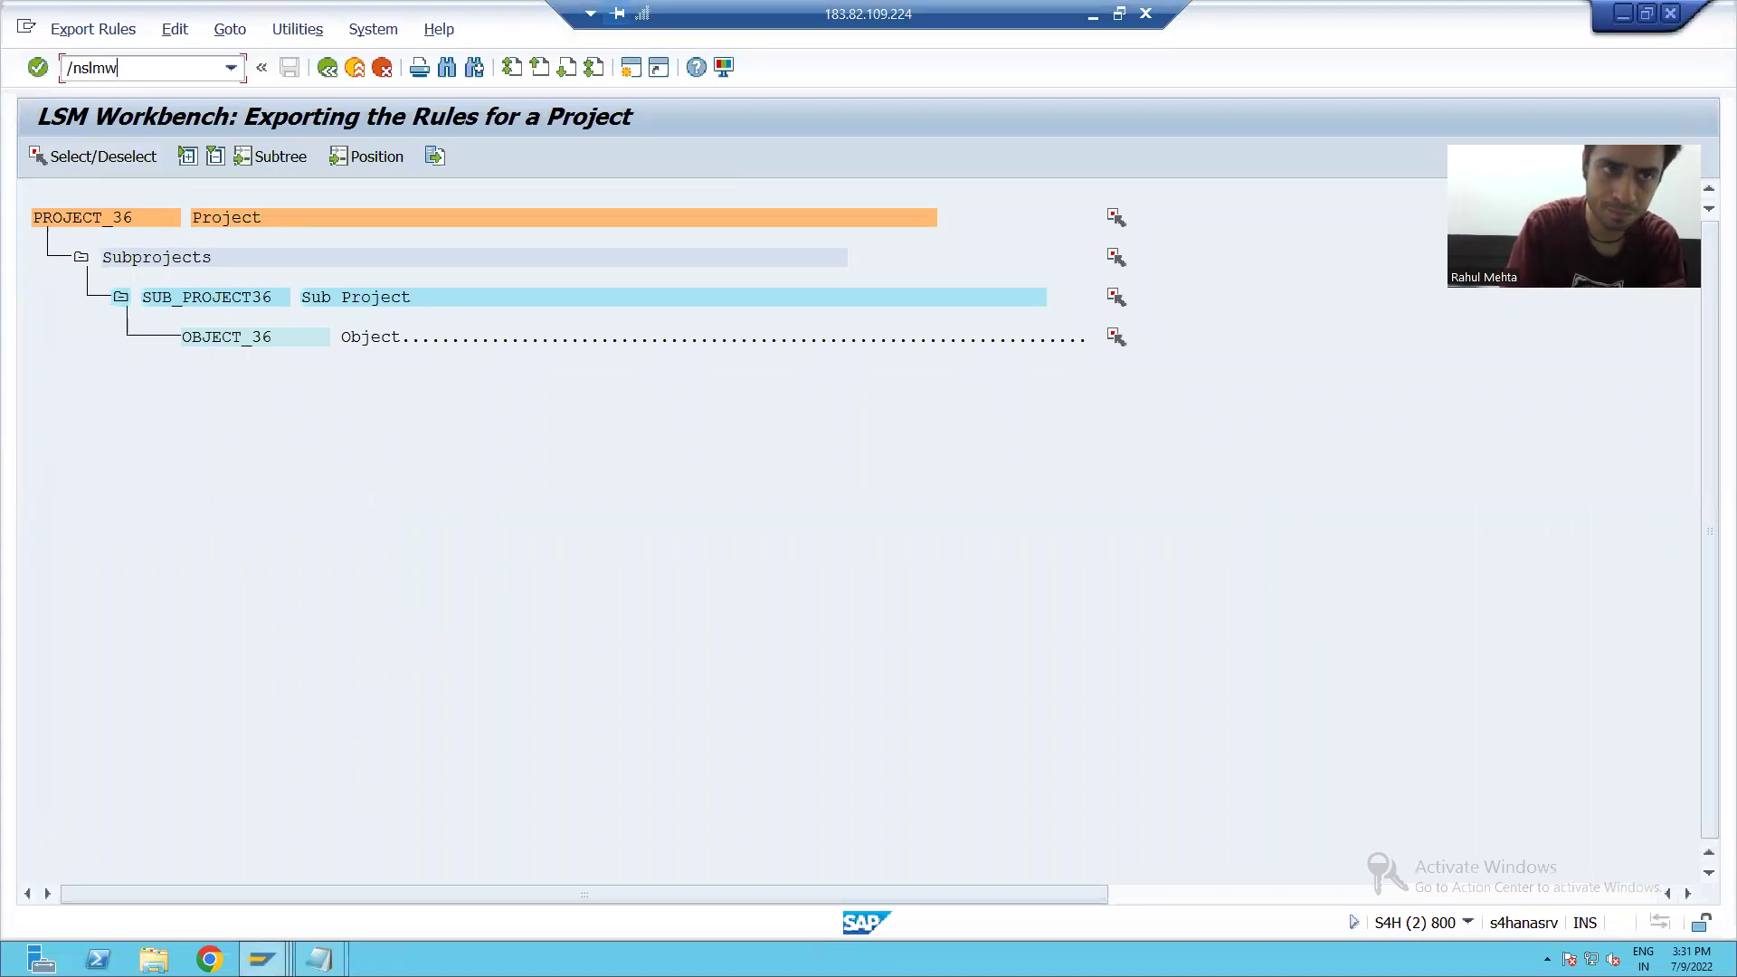
key("BackSpace")
key("BackSpace")
key("BackSpace")
key("BackSpace")
type("lsmw")
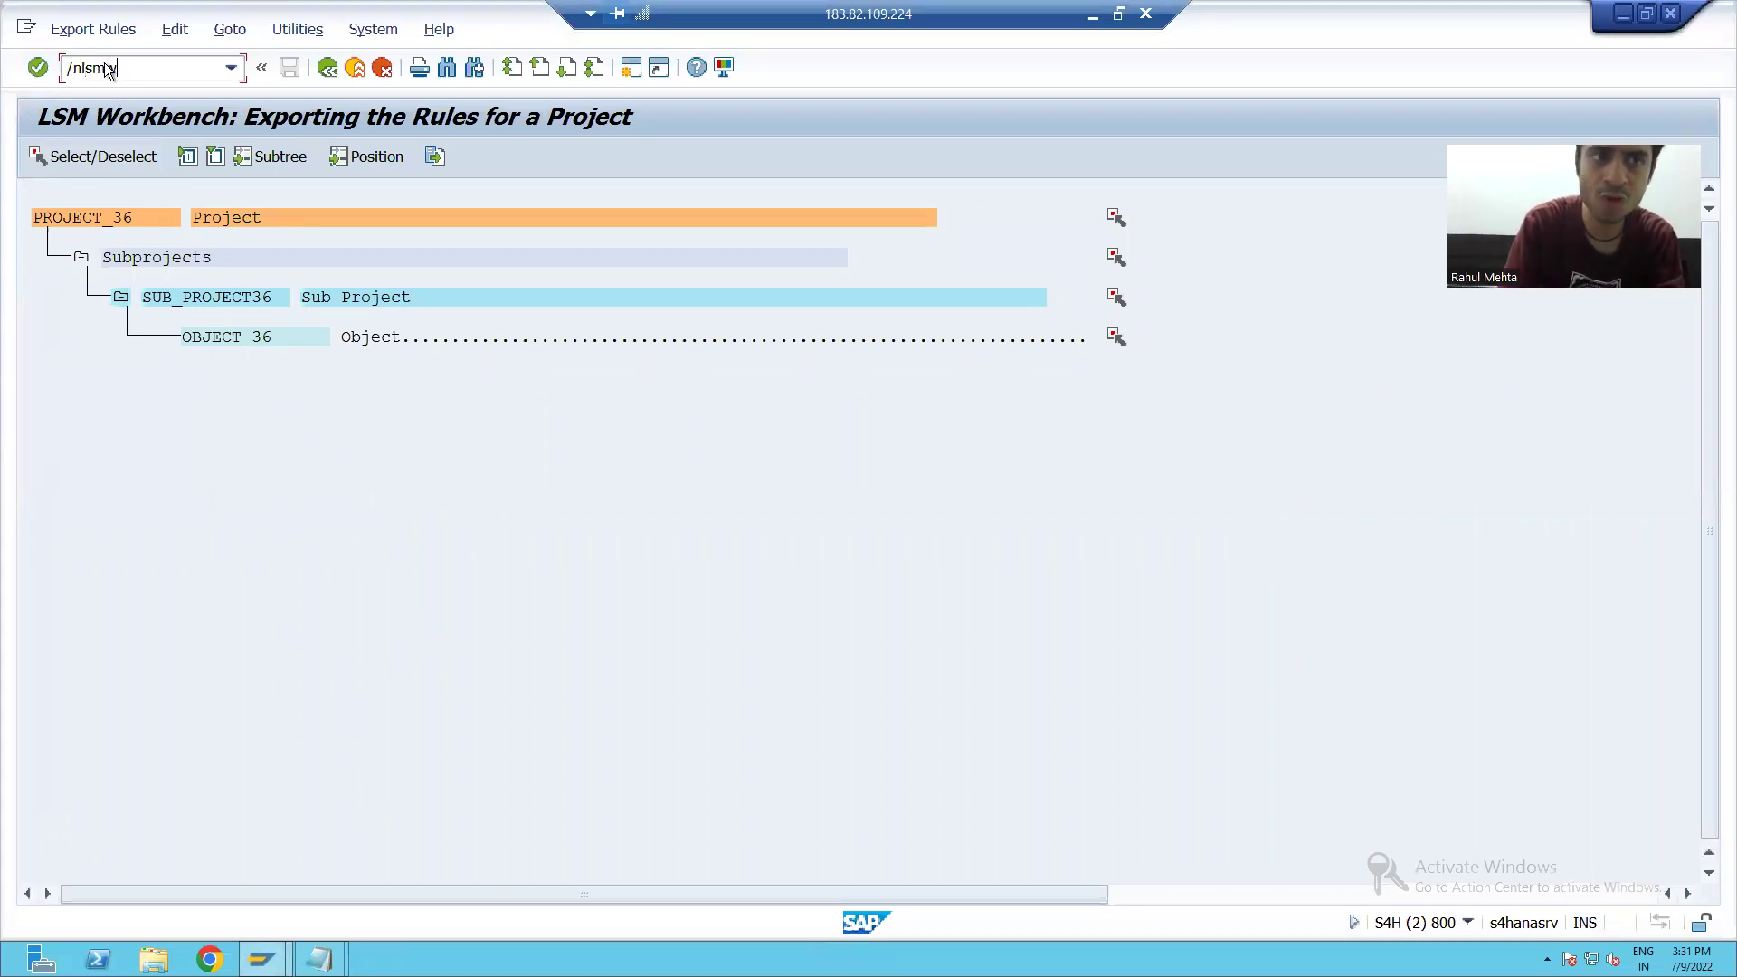
key("Return")
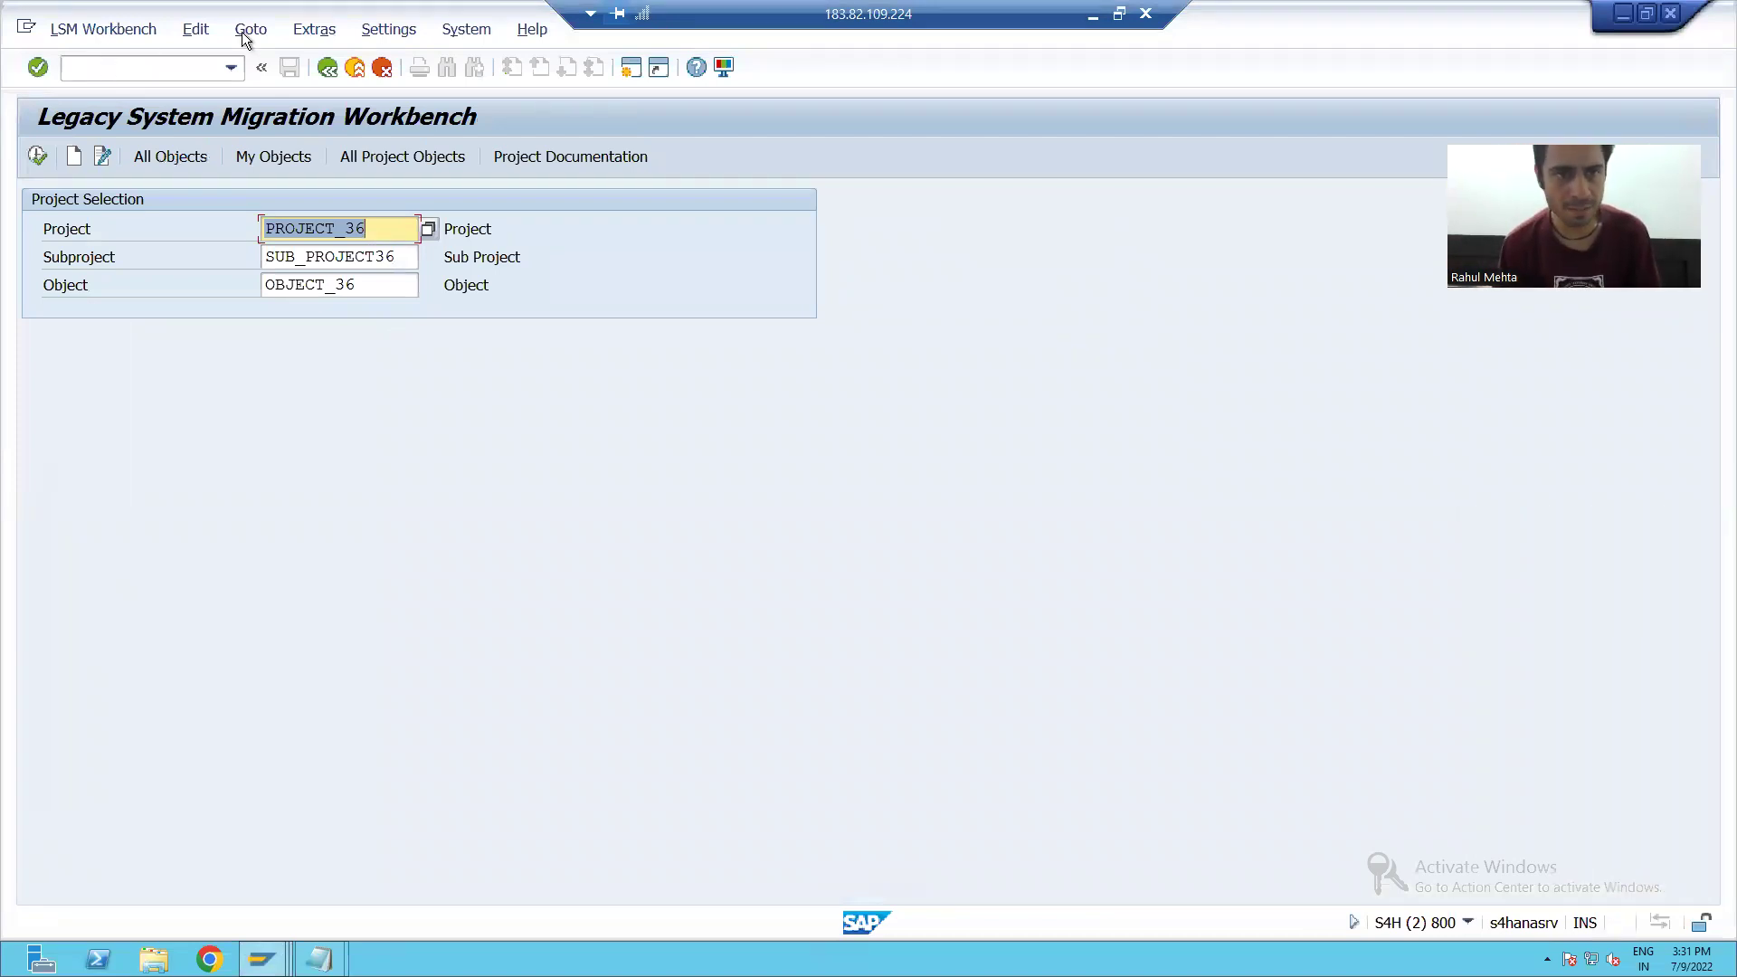
left_click(312, 30)
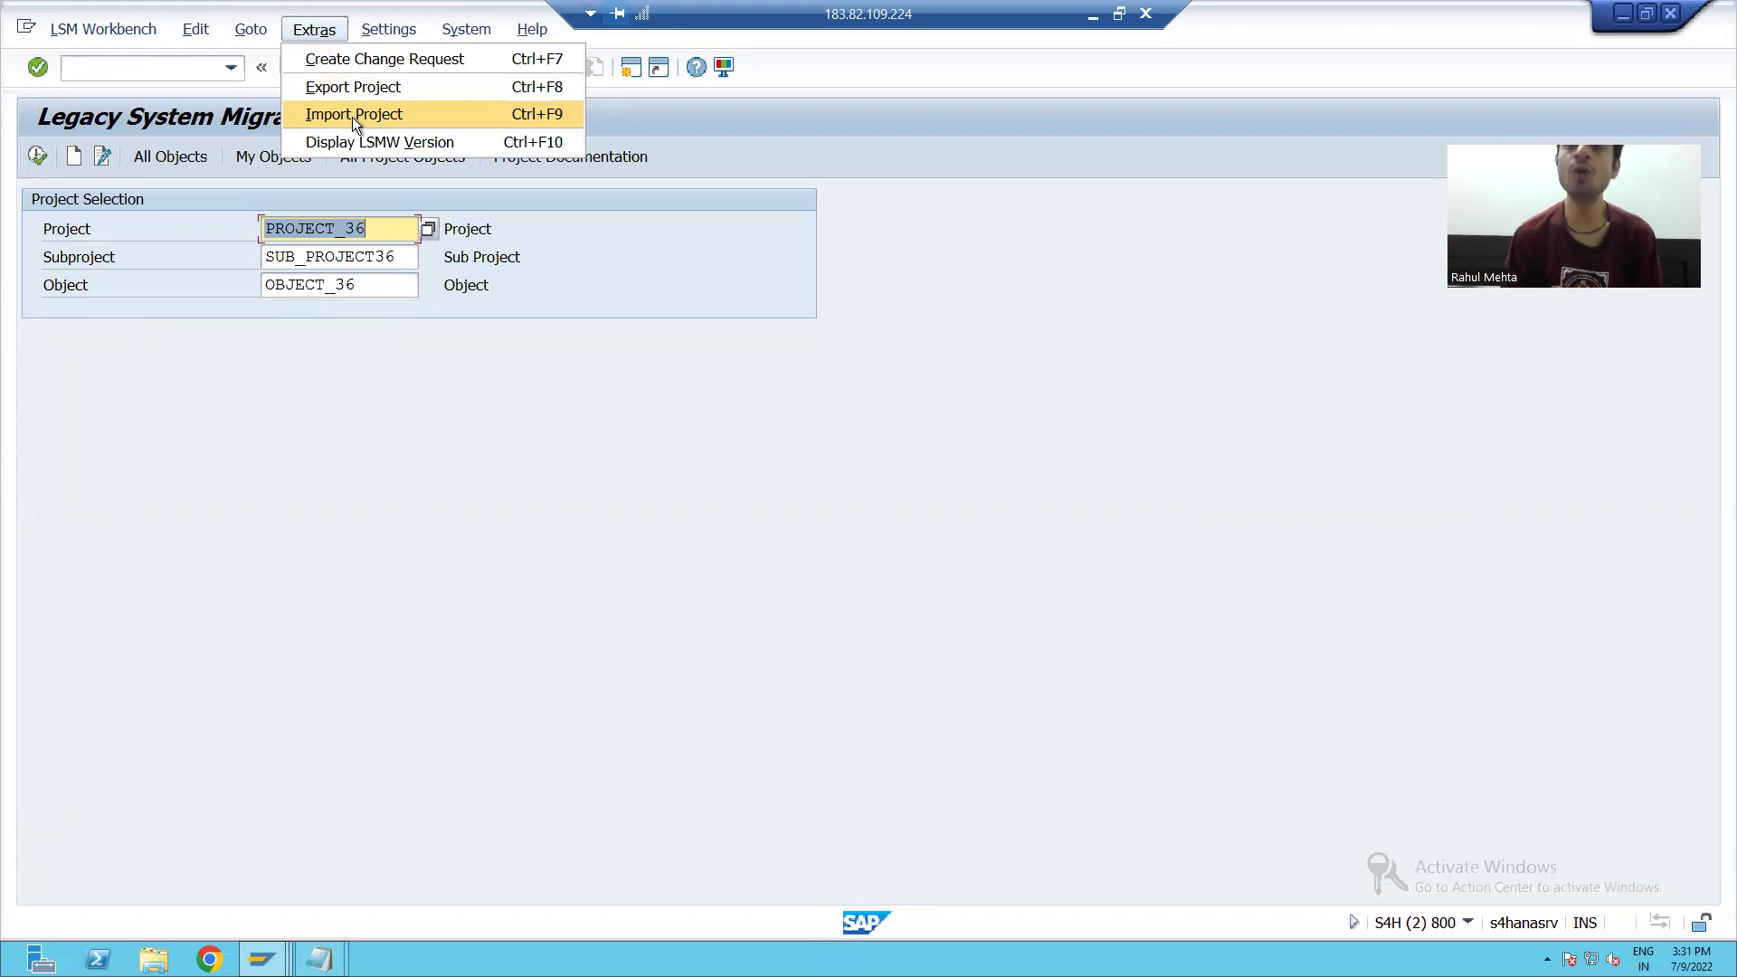
left_click(319, 959)
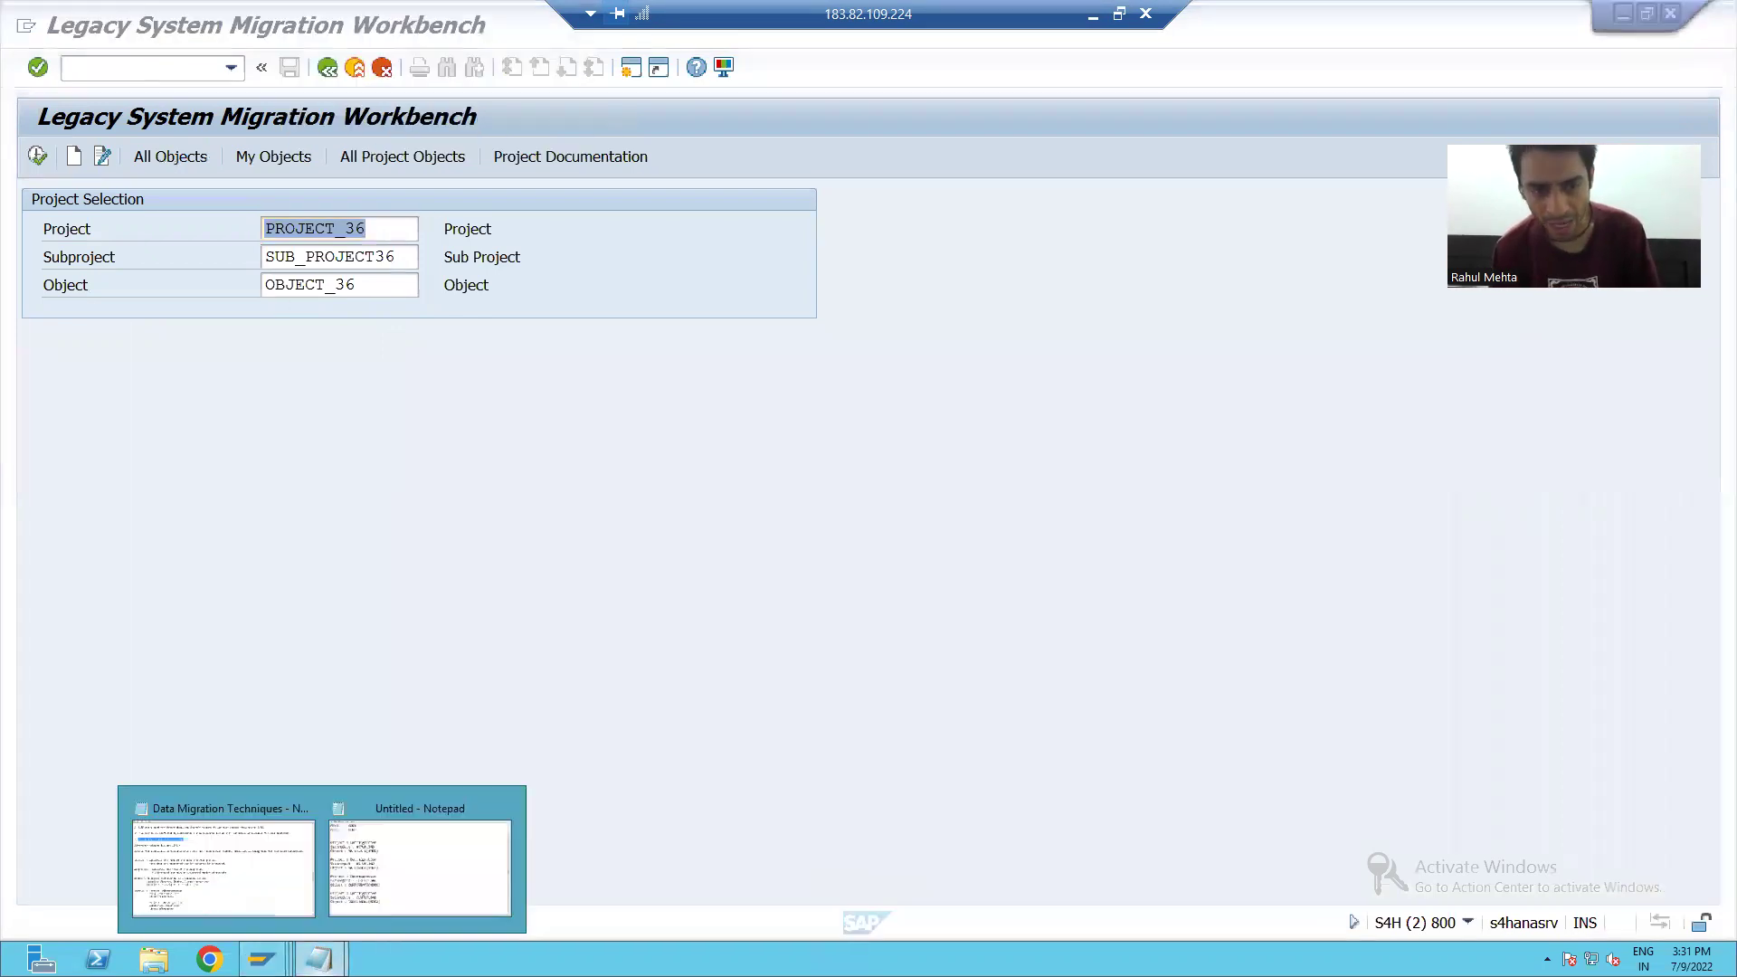
Step: Bring the Data Migration Techniques notes forward, clear the selection, and scroll through them
left_click(273, 888)
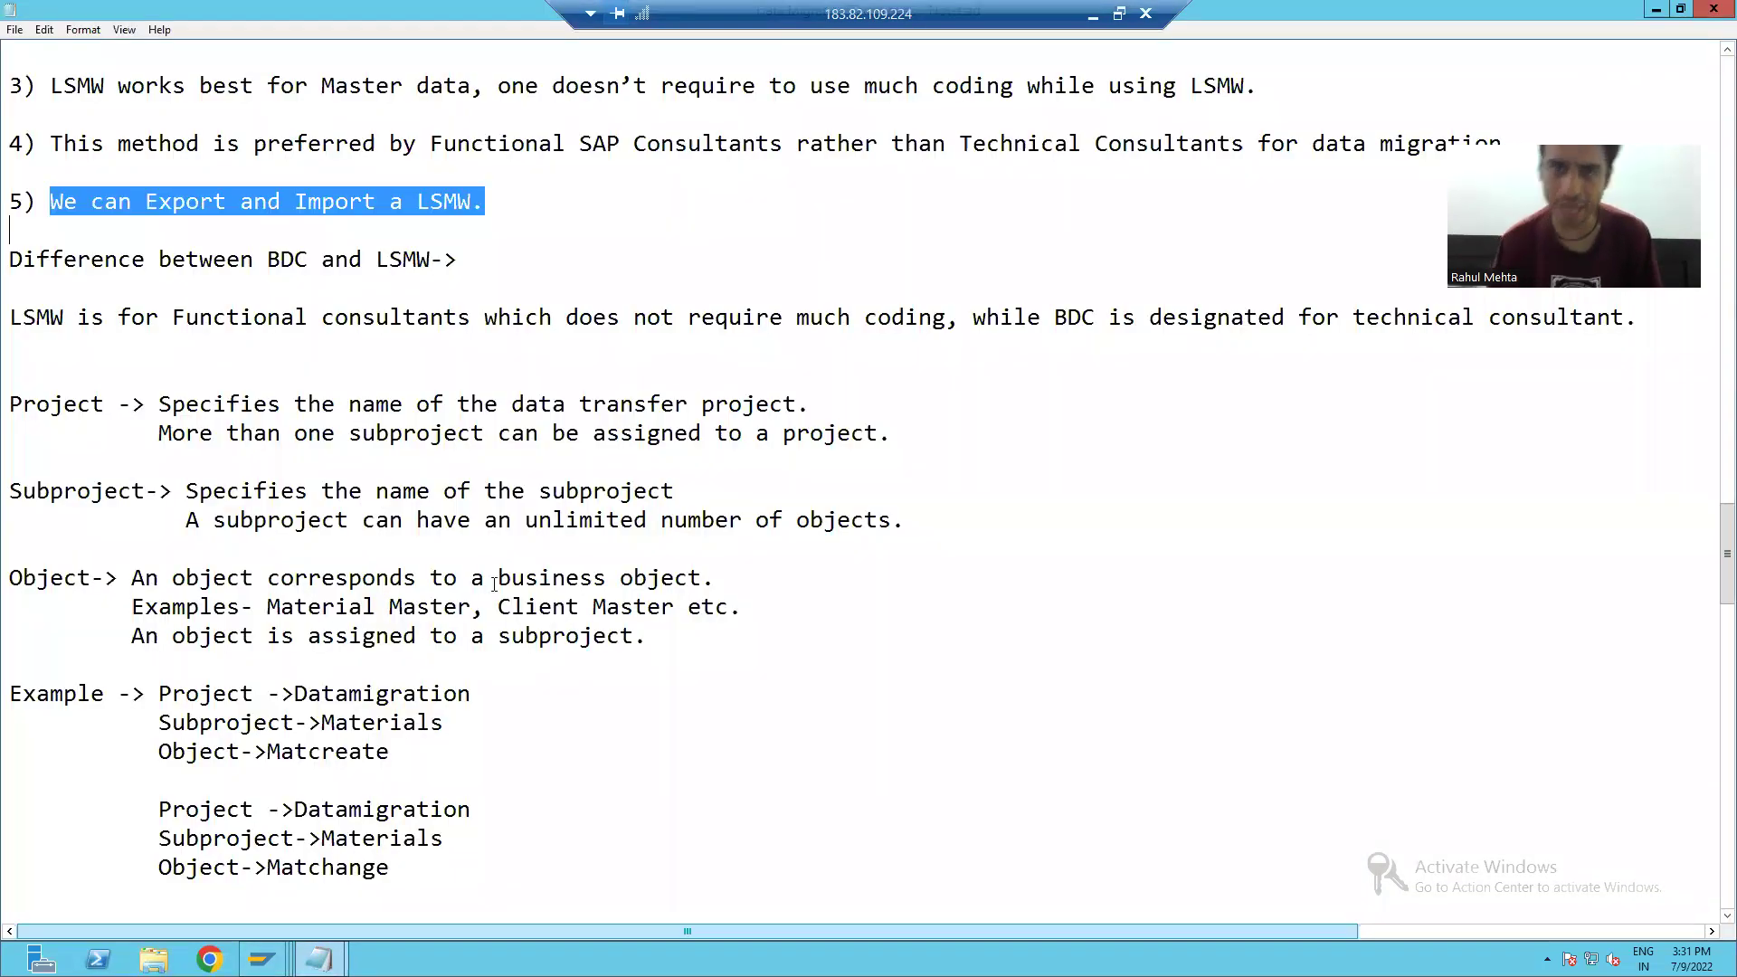
left_click(507, 491)
scroll(506, 488, "up", 3)
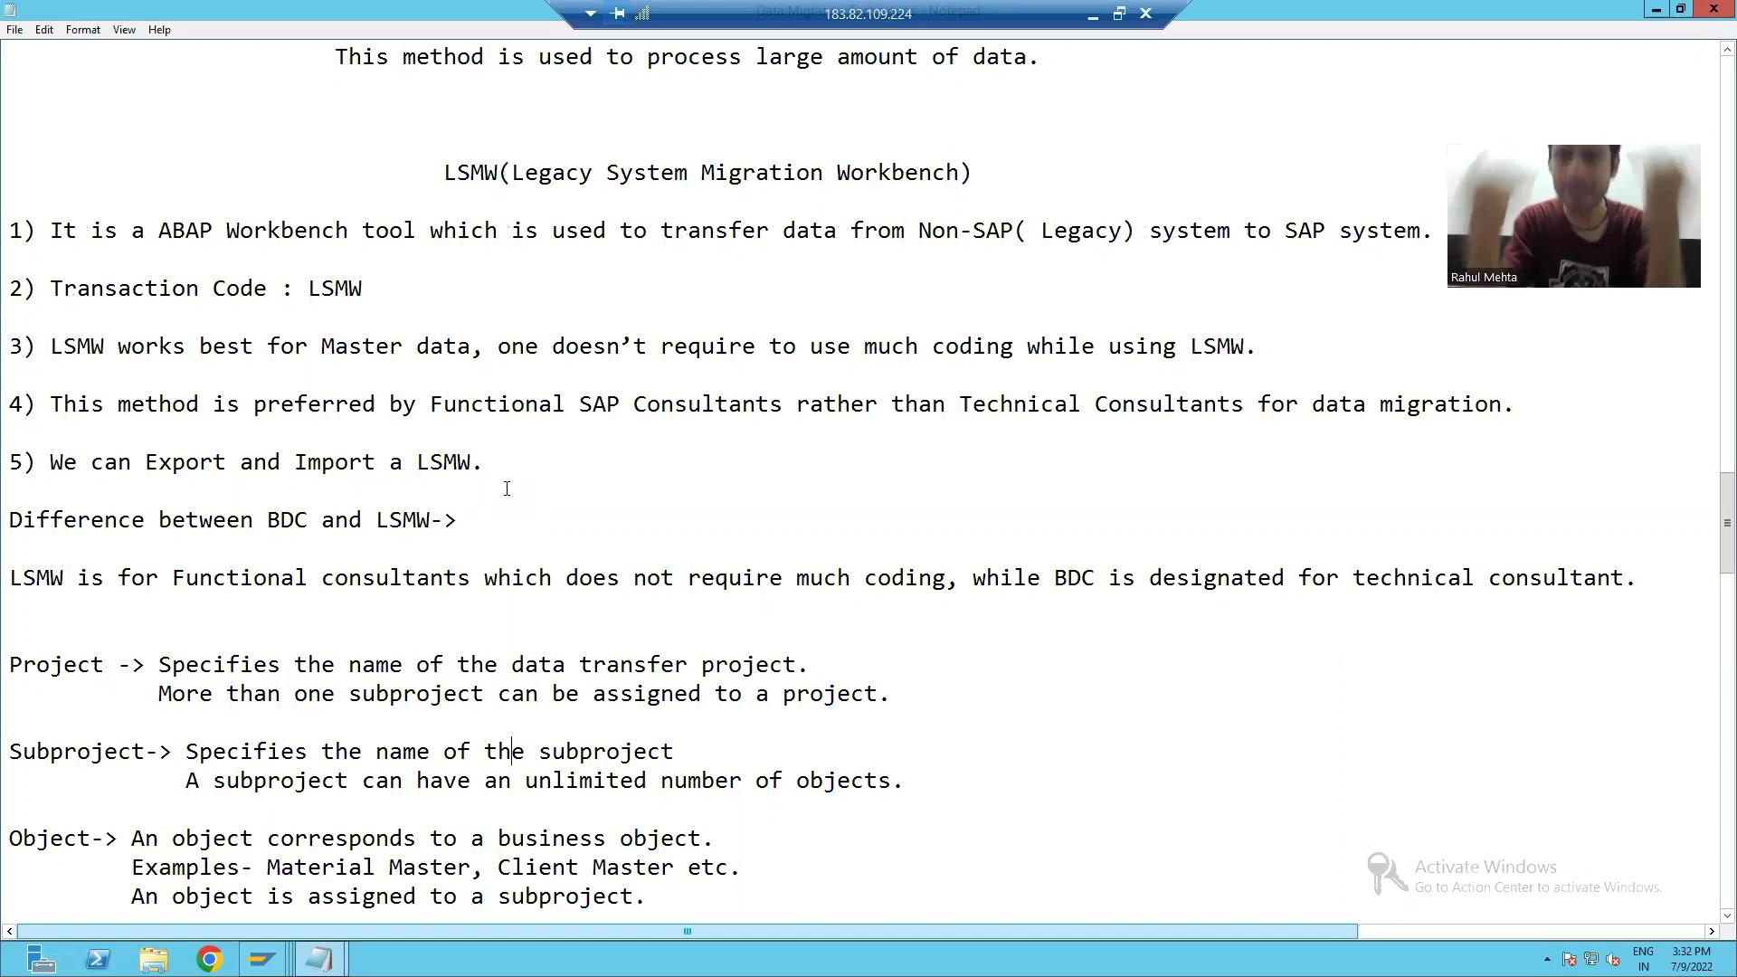
scroll(525, 503, "down", 3)
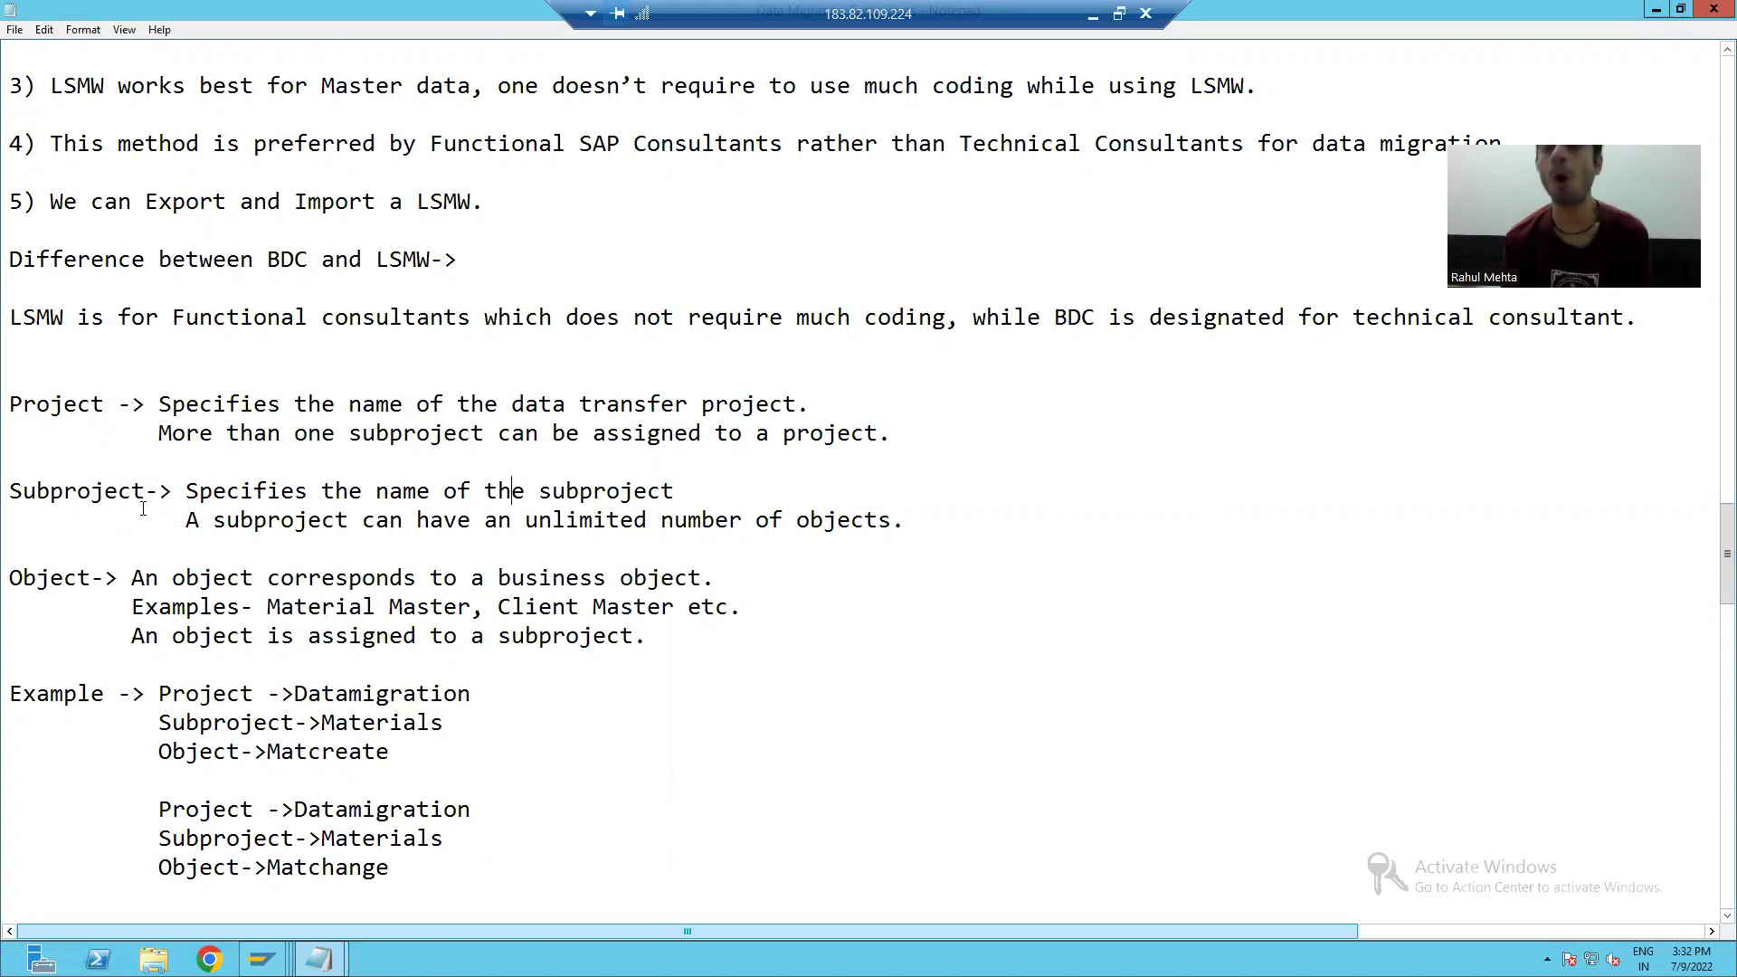
scroll(156, 516, "down", 1)
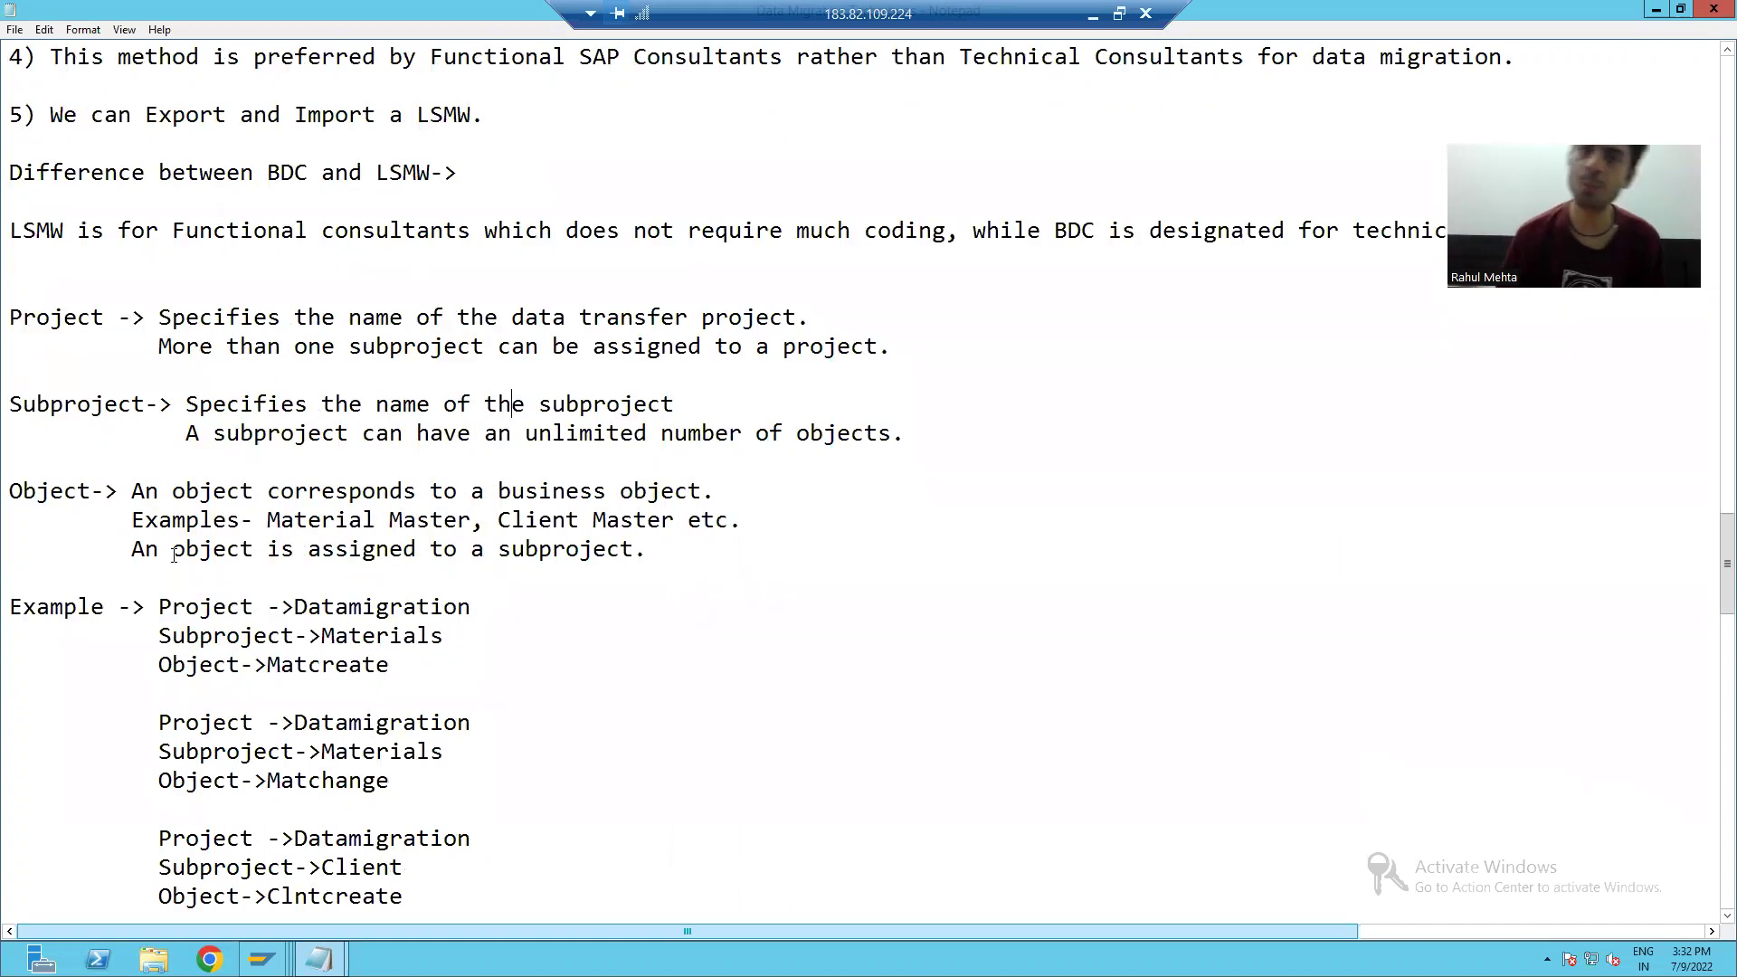
scroll(174, 553, "up", 2)
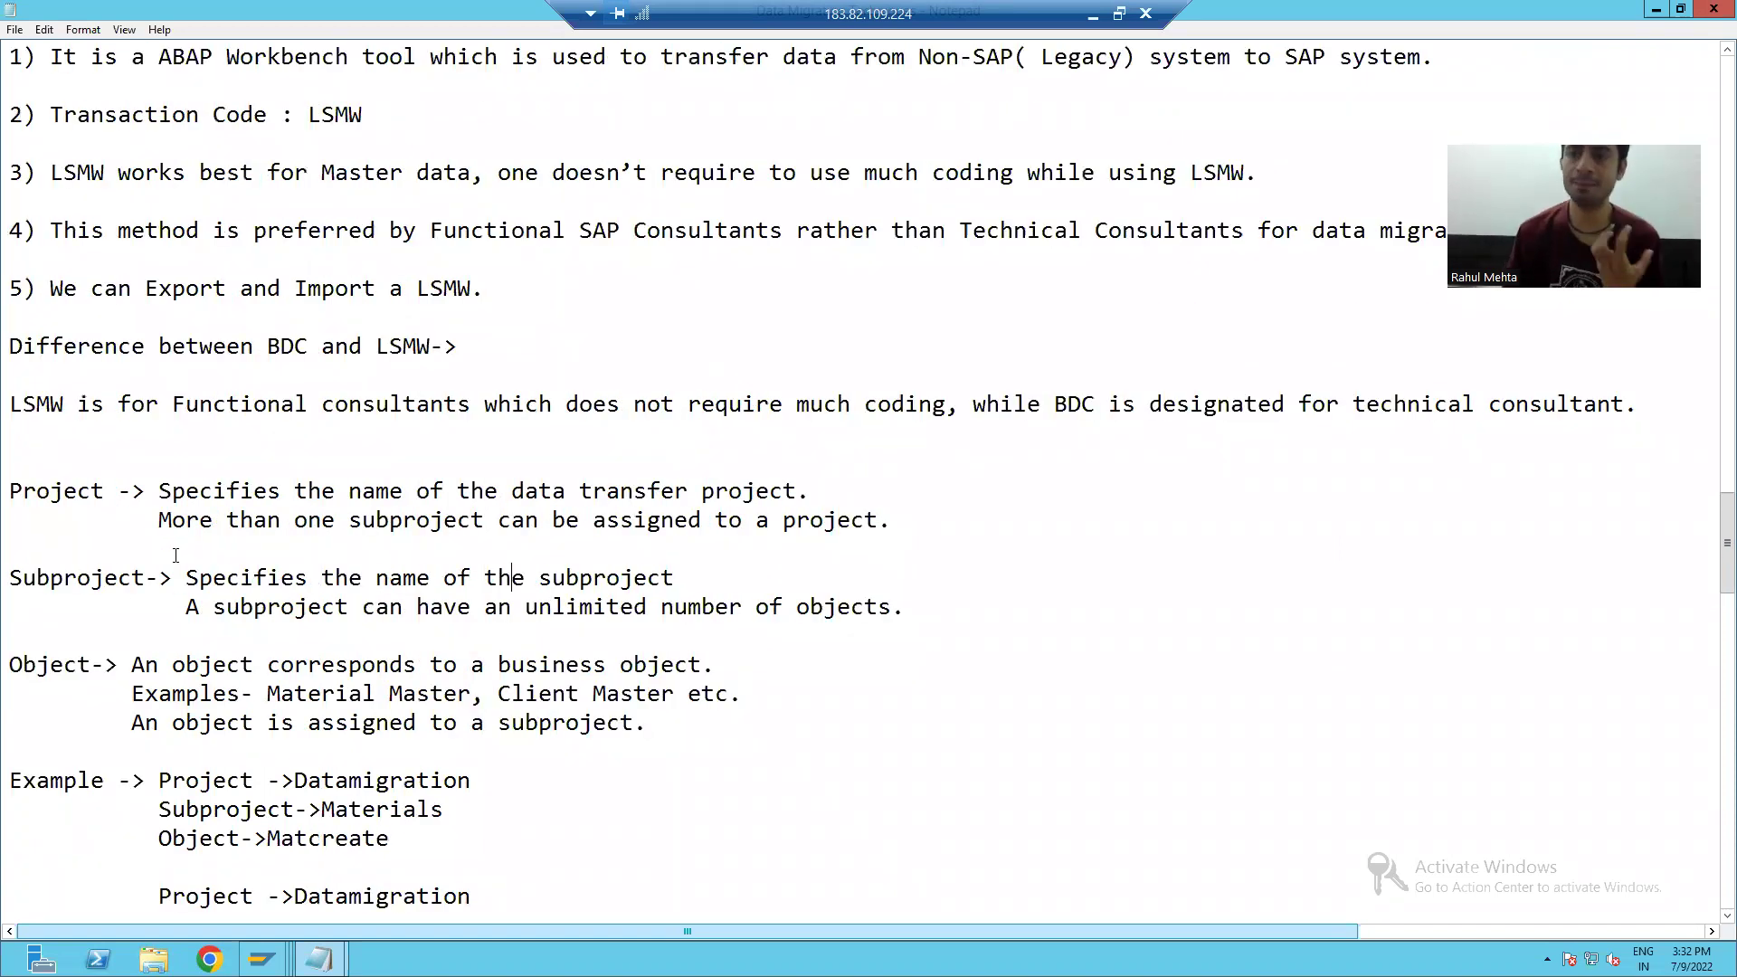